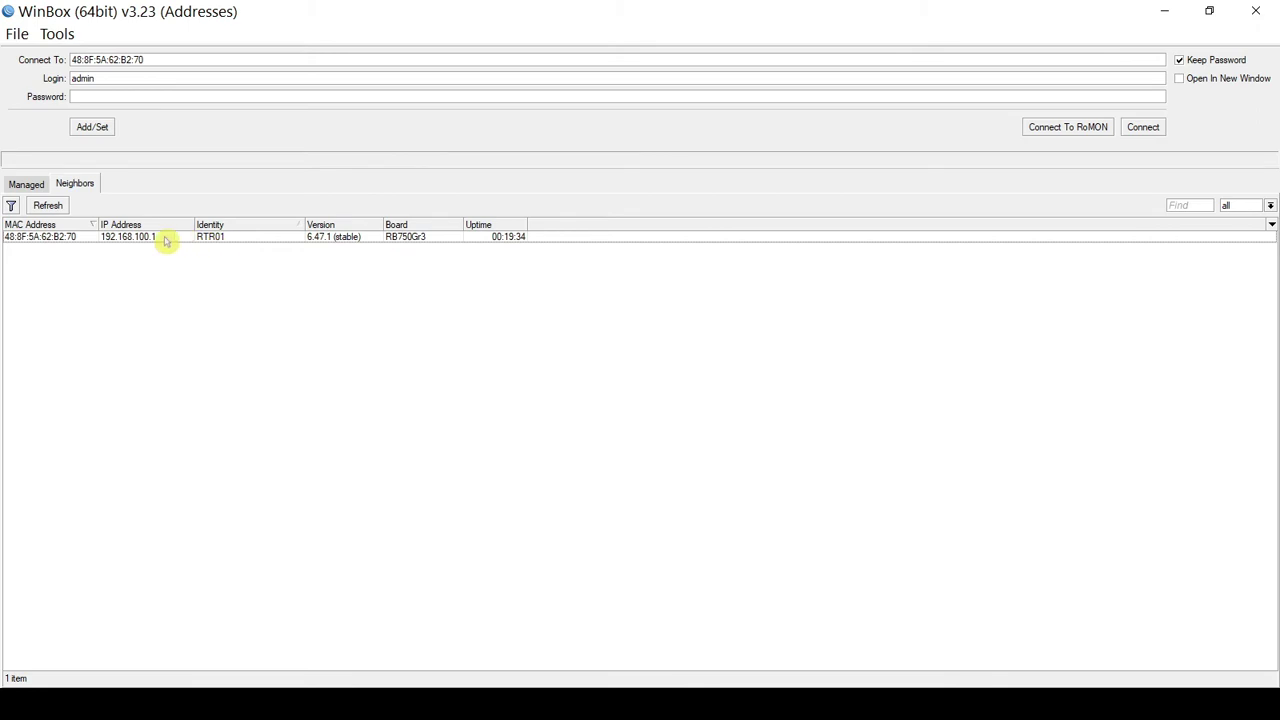
# Step: Connect WinBox to router RTR01 from the neighbor list over its MAC address
pyautogui.click(52, 238)
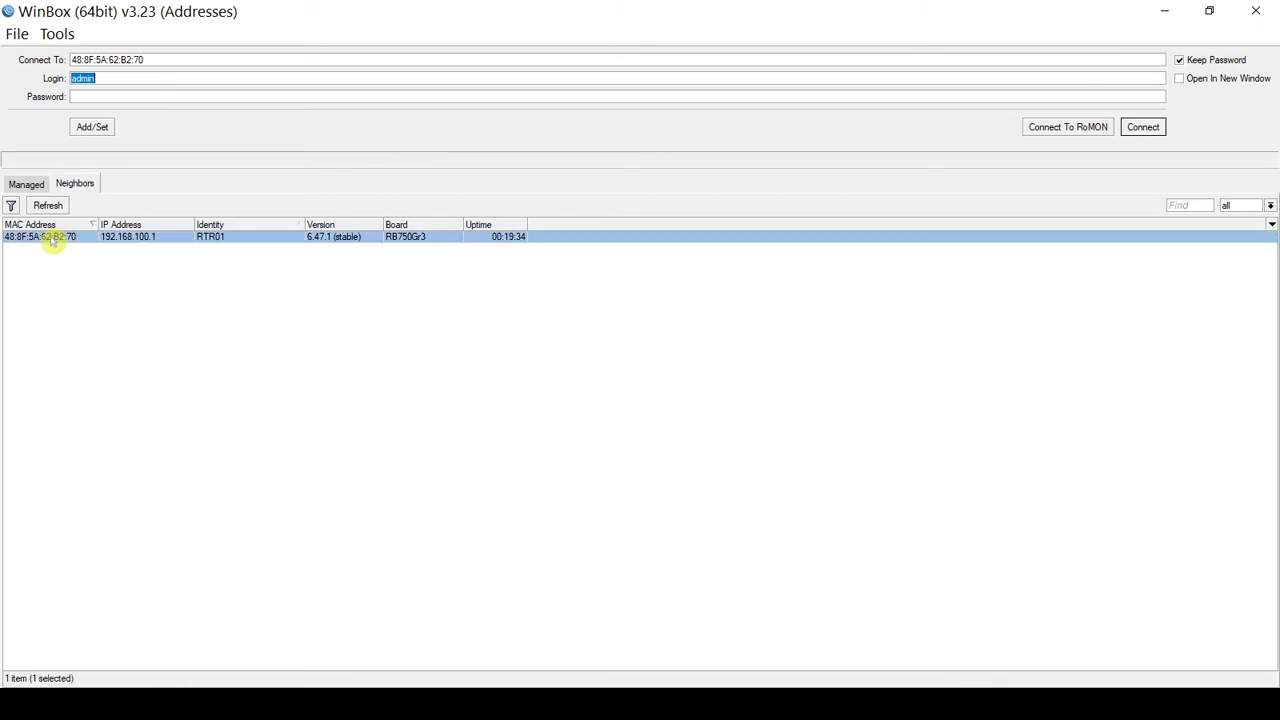
pyautogui.click(1143, 128)
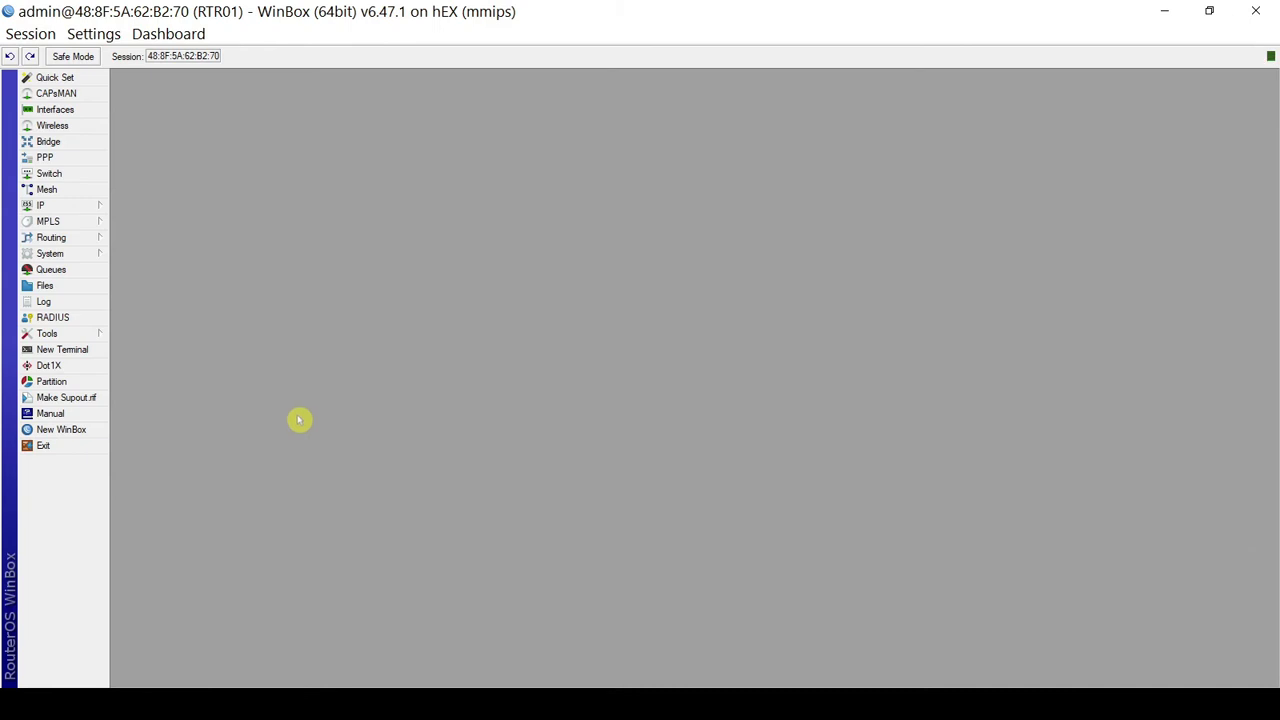
pyautogui.click(78, 146)
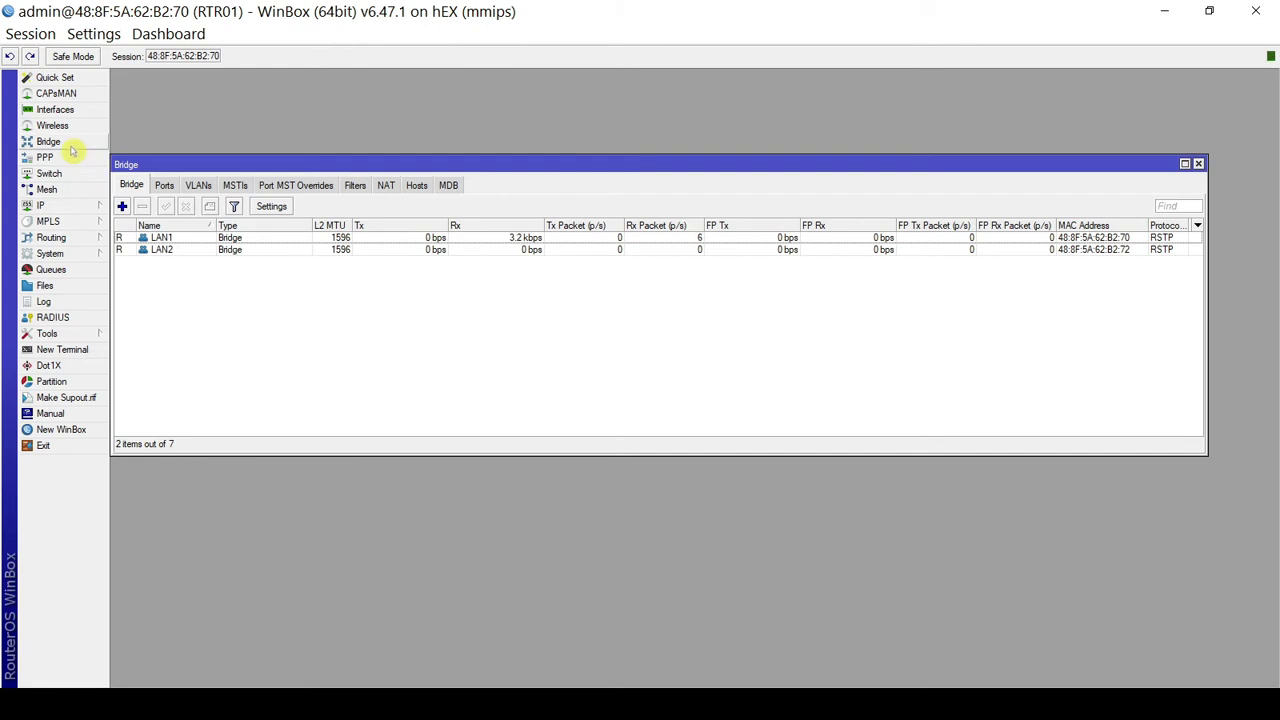
pyautogui.click(178, 238)
pyautogui.click(180, 252)
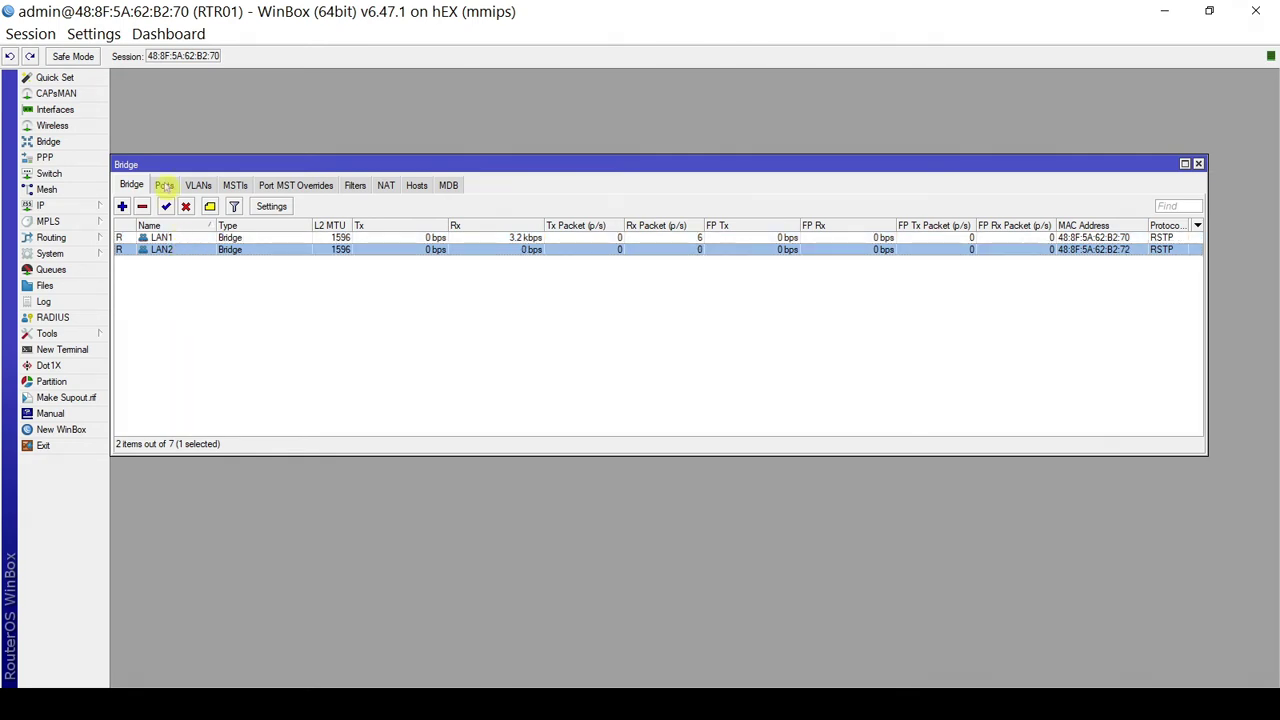
pyautogui.click(164, 185)
pyautogui.moveTo(466, 168)
pyautogui.mouseDown()
pyautogui.moveTo(582, 183)
pyautogui.moveTo(481, 187)
pyautogui.mouseUp()
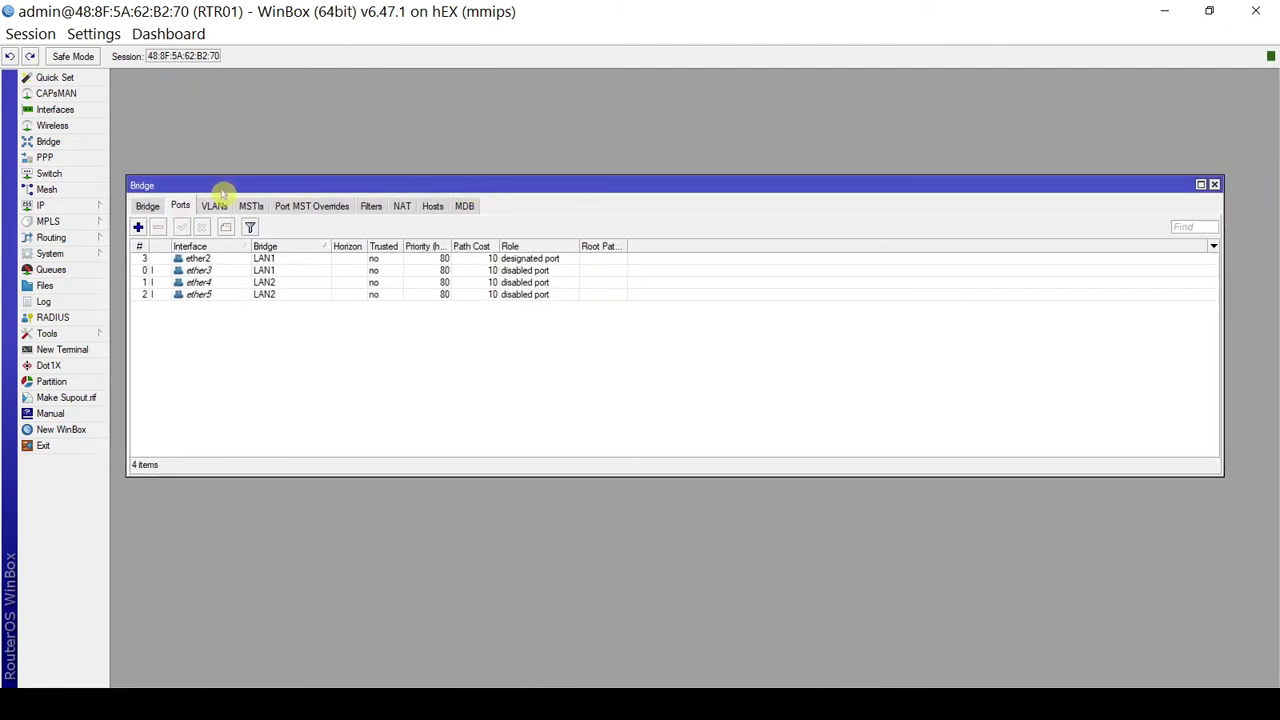
pyautogui.click(200, 259)
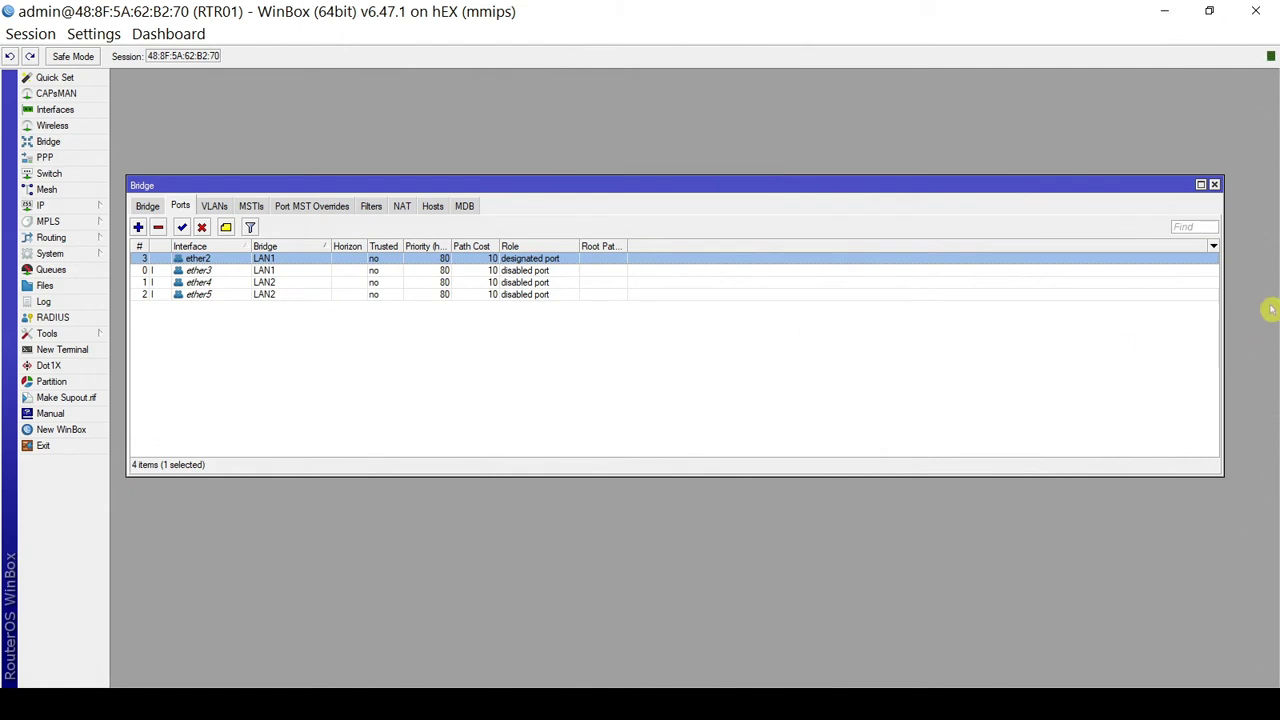
pyautogui.click(1215, 186)
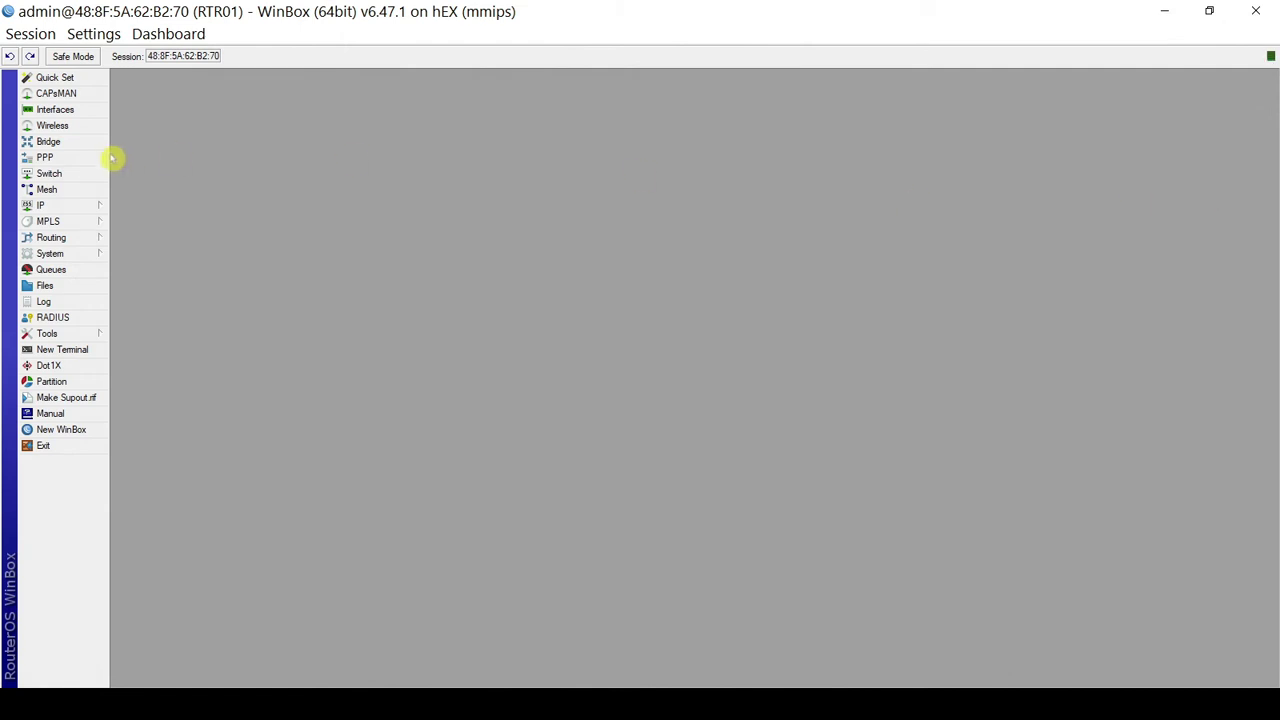
pyautogui.click(77, 209)
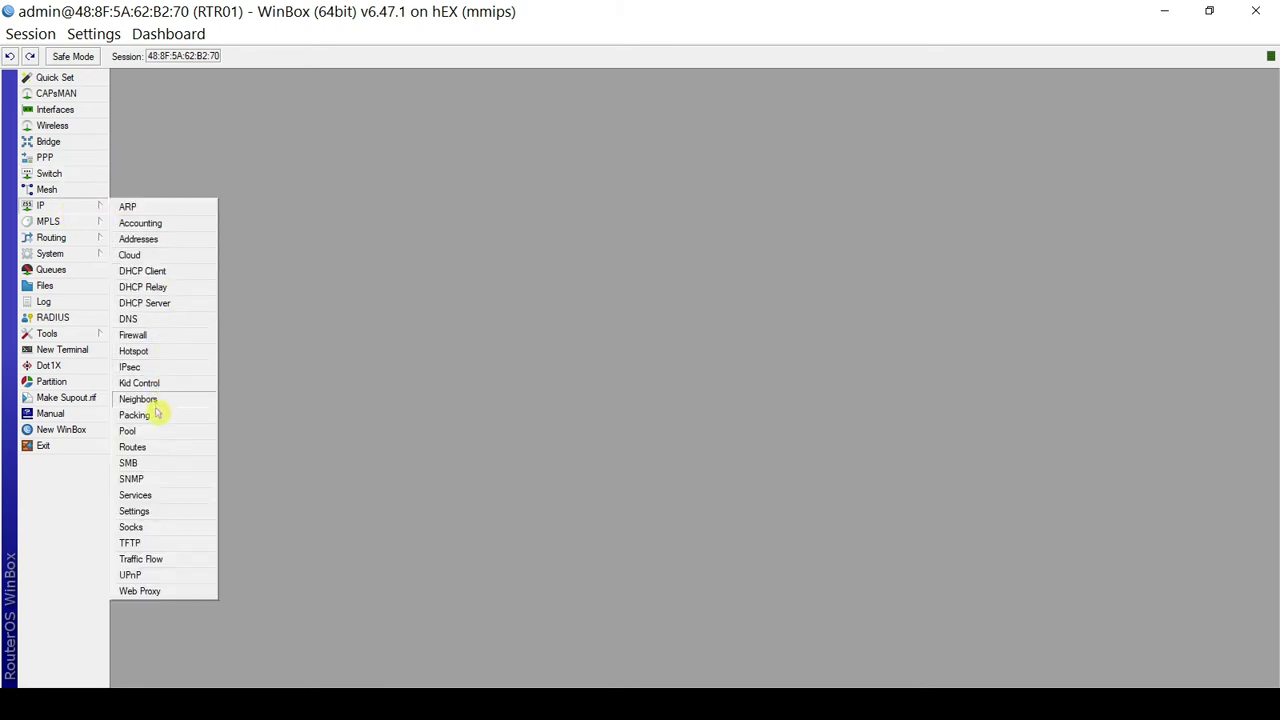
pyautogui.click(169, 242)
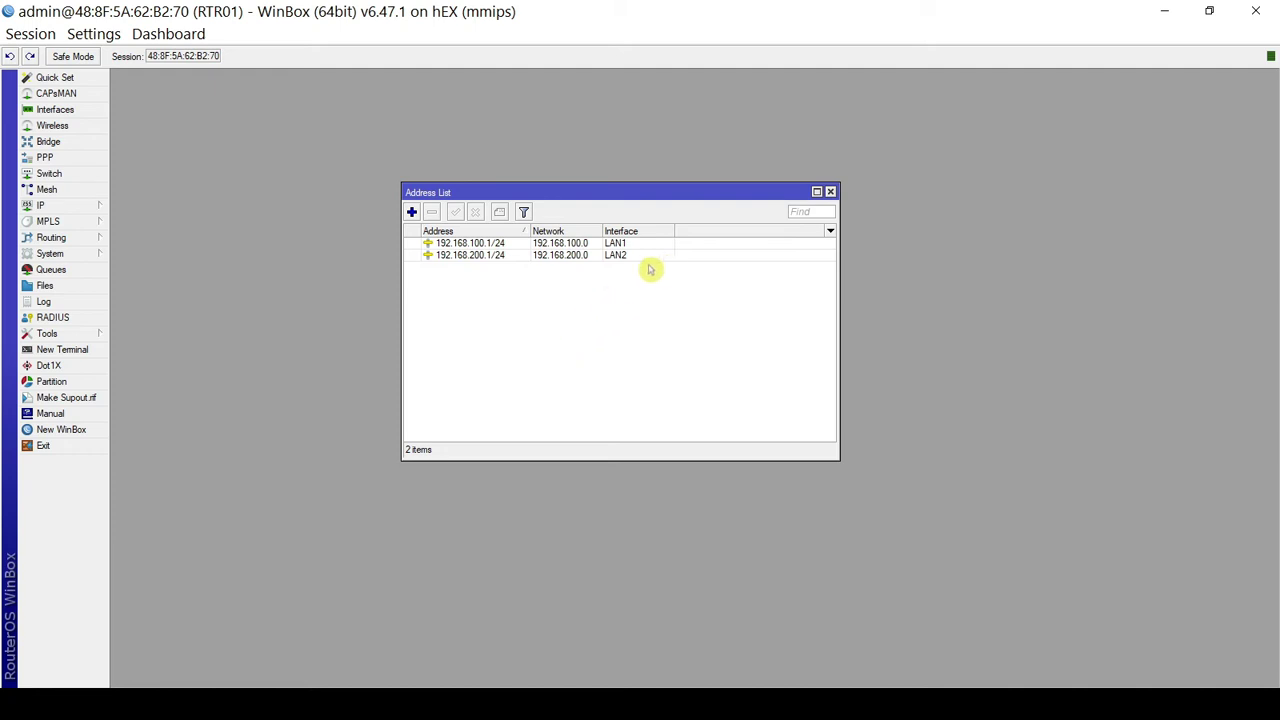
pyautogui.click(472, 243)
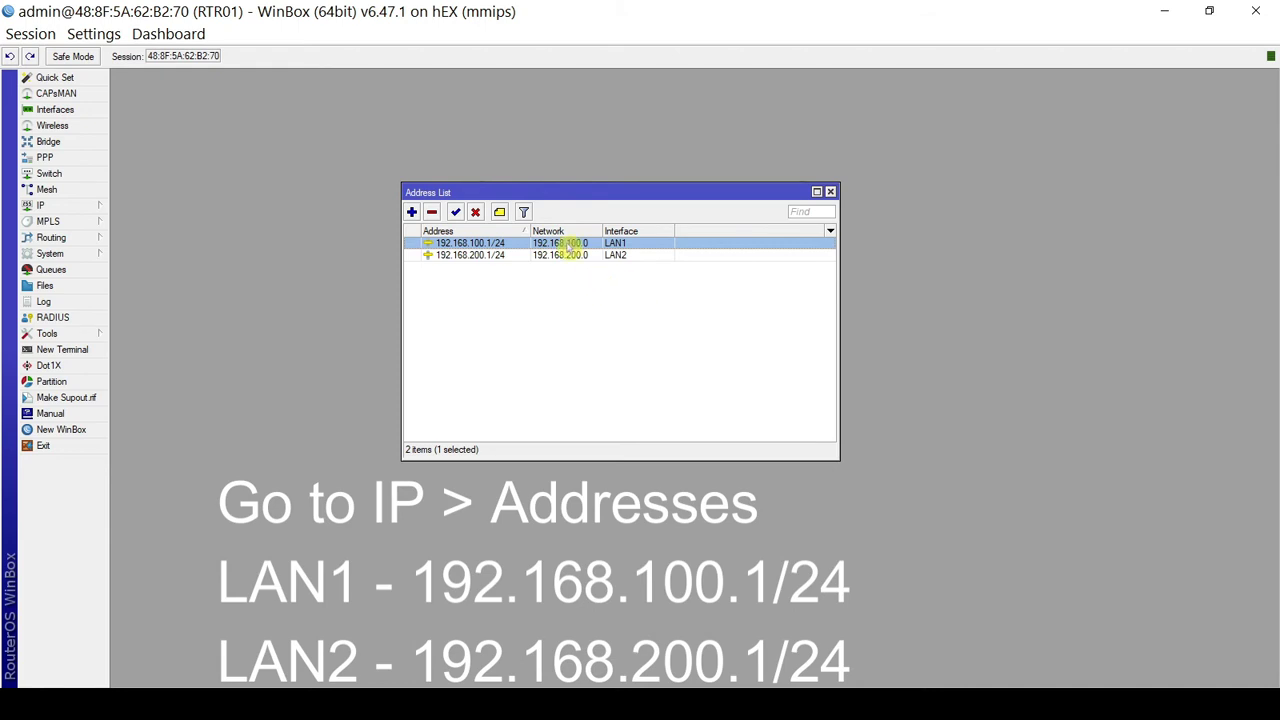
pyautogui.click(478, 255)
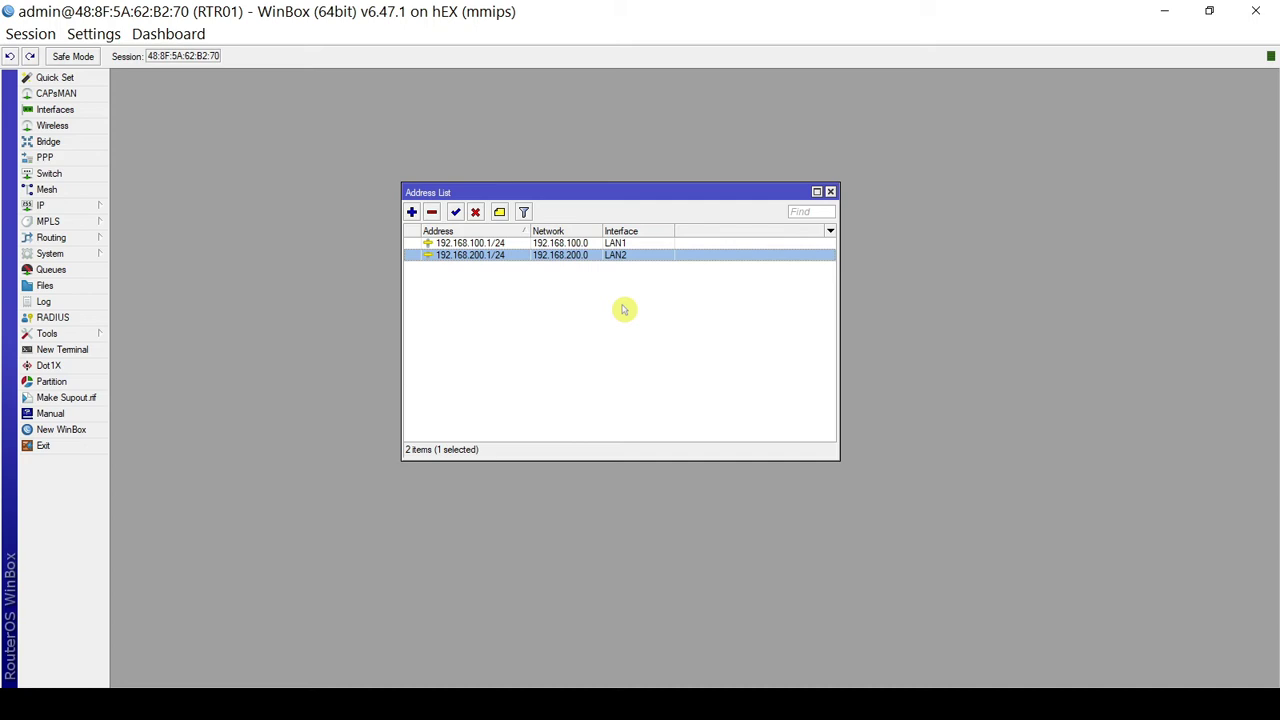
pyautogui.moveTo(626, 191); pyautogui.dragTo(447, 236)
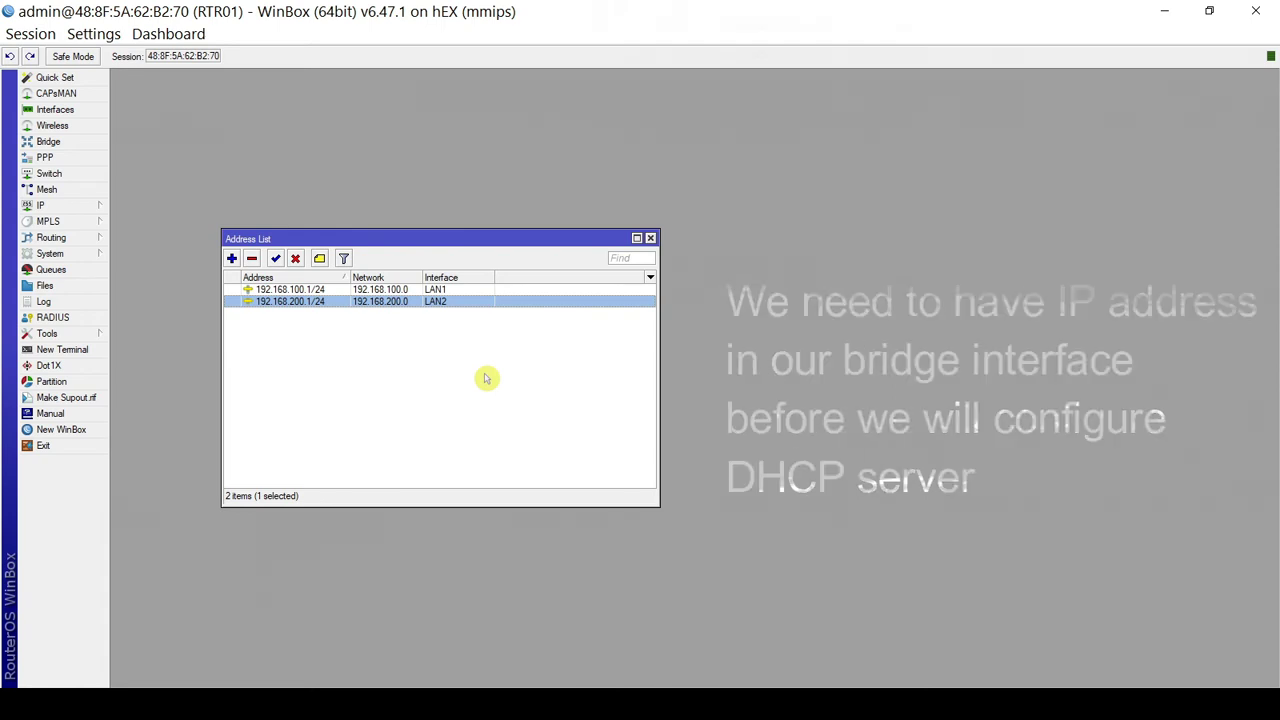
pyautogui.press('Escape')
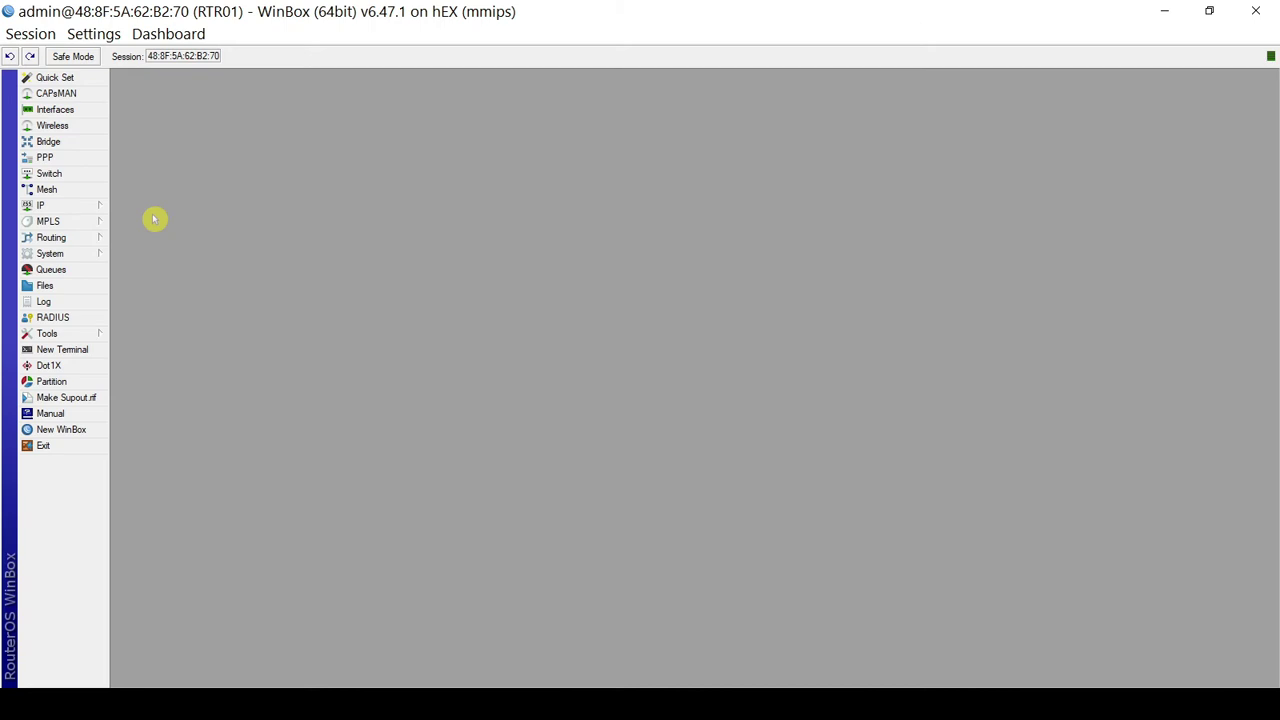
# Step: Launch DHCP Setup from IP > DHCP Server with LAN1 as the server interface
pyautogui.click(72, 208)
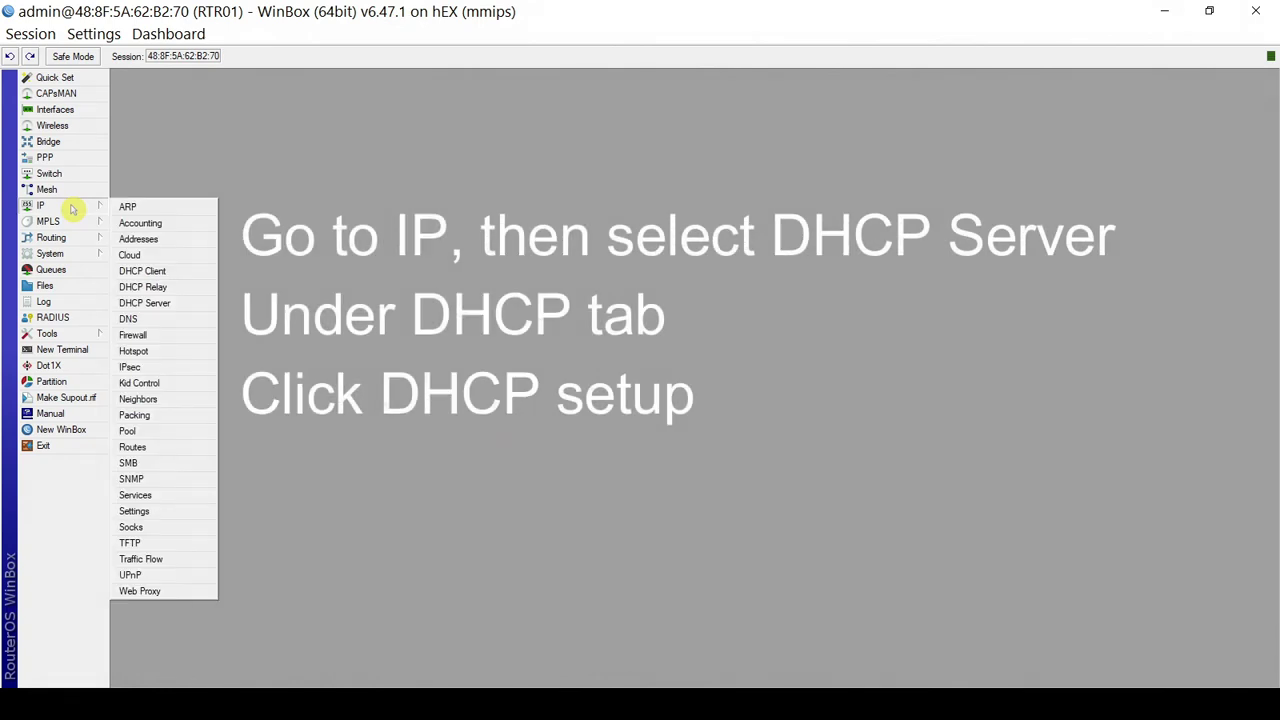
pyautogui.click(160, 303)
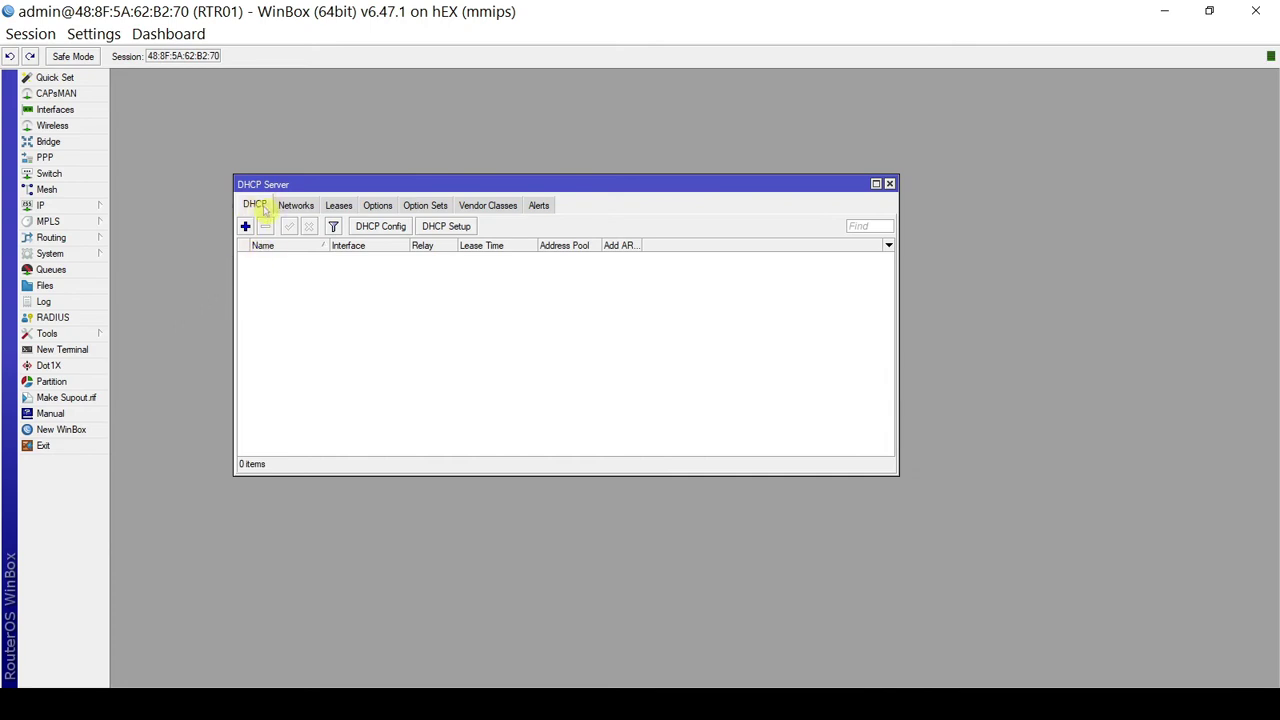
pyautogui.click(446, 227)
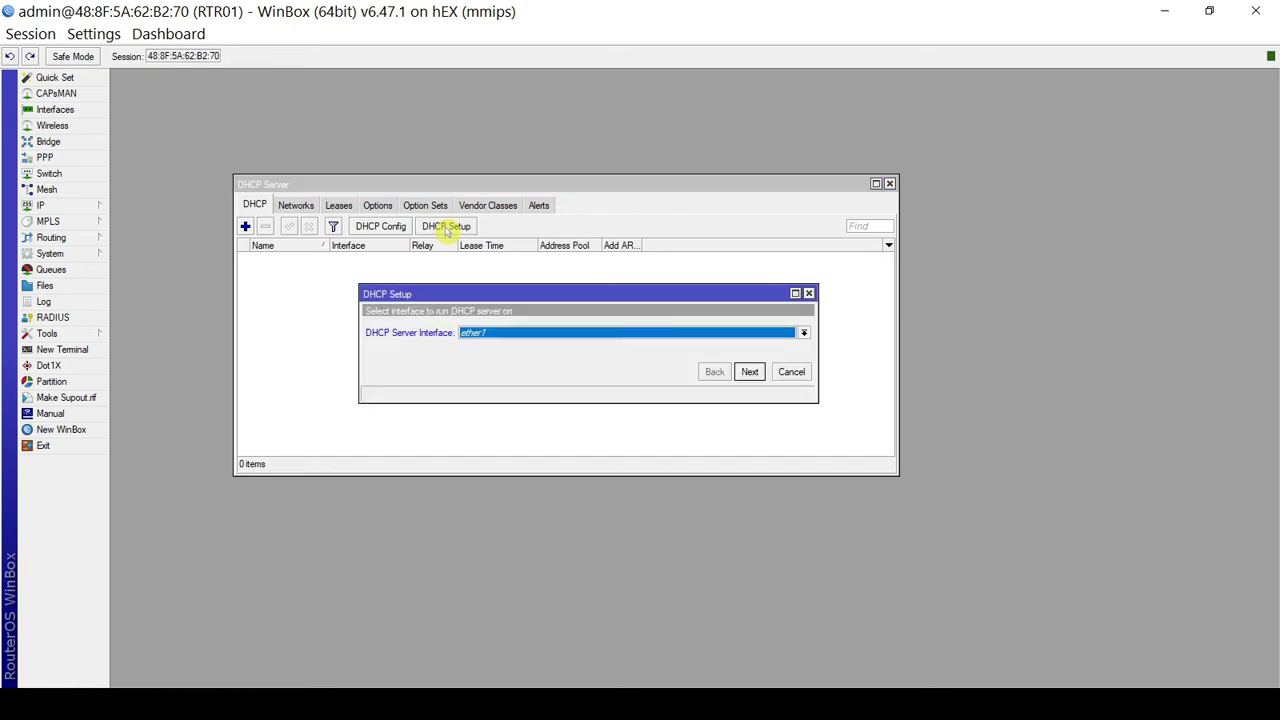
pyautogui.click(529, 341)
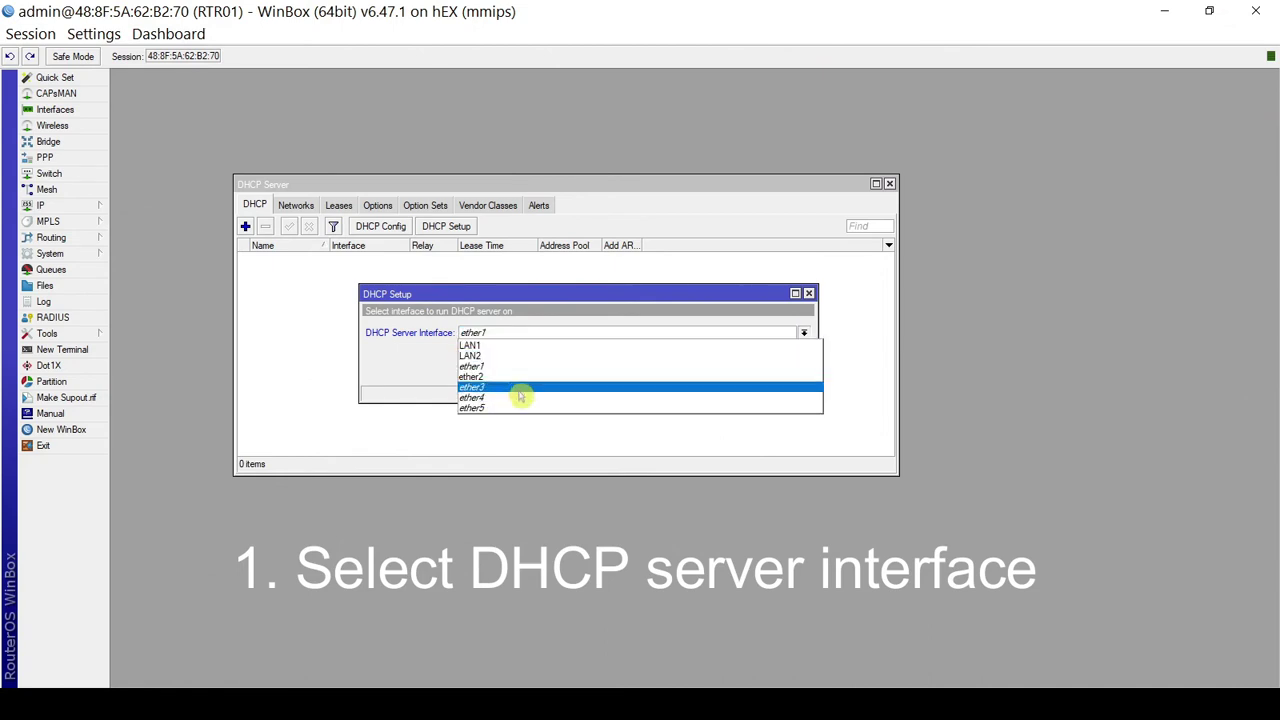
pyautogui.click(492, 346)
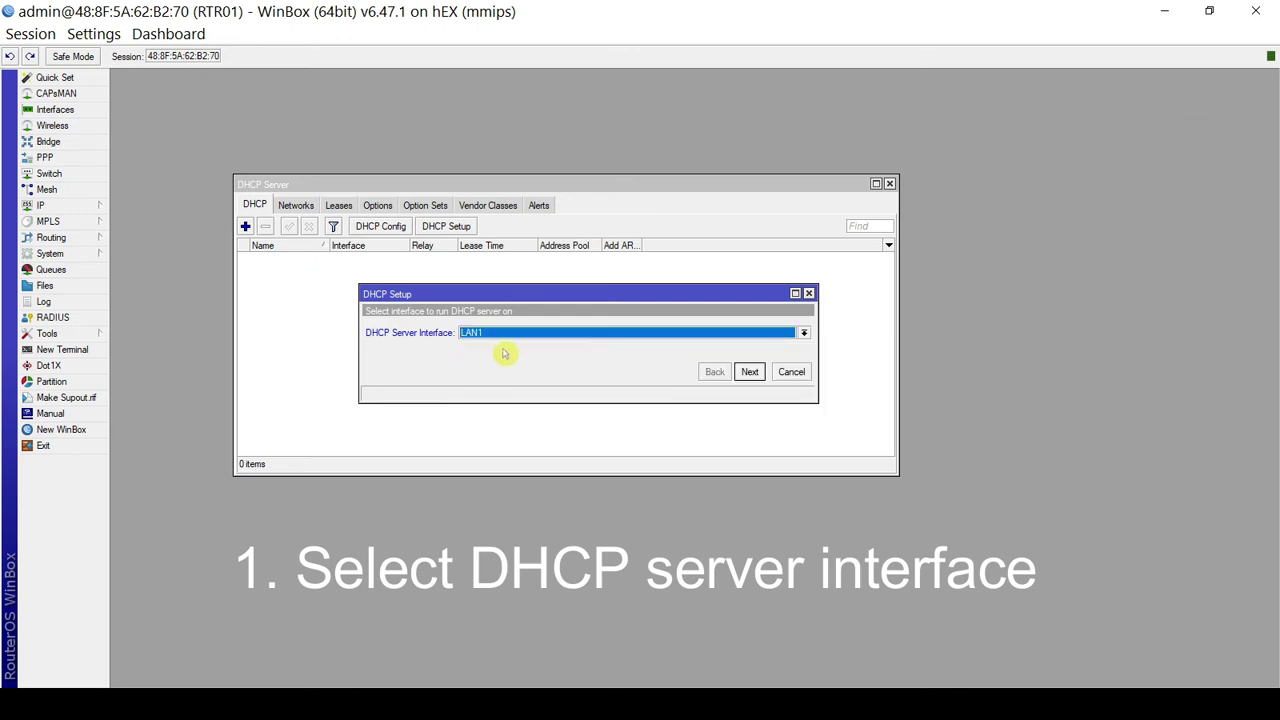
pyautogui.click(750, 372)
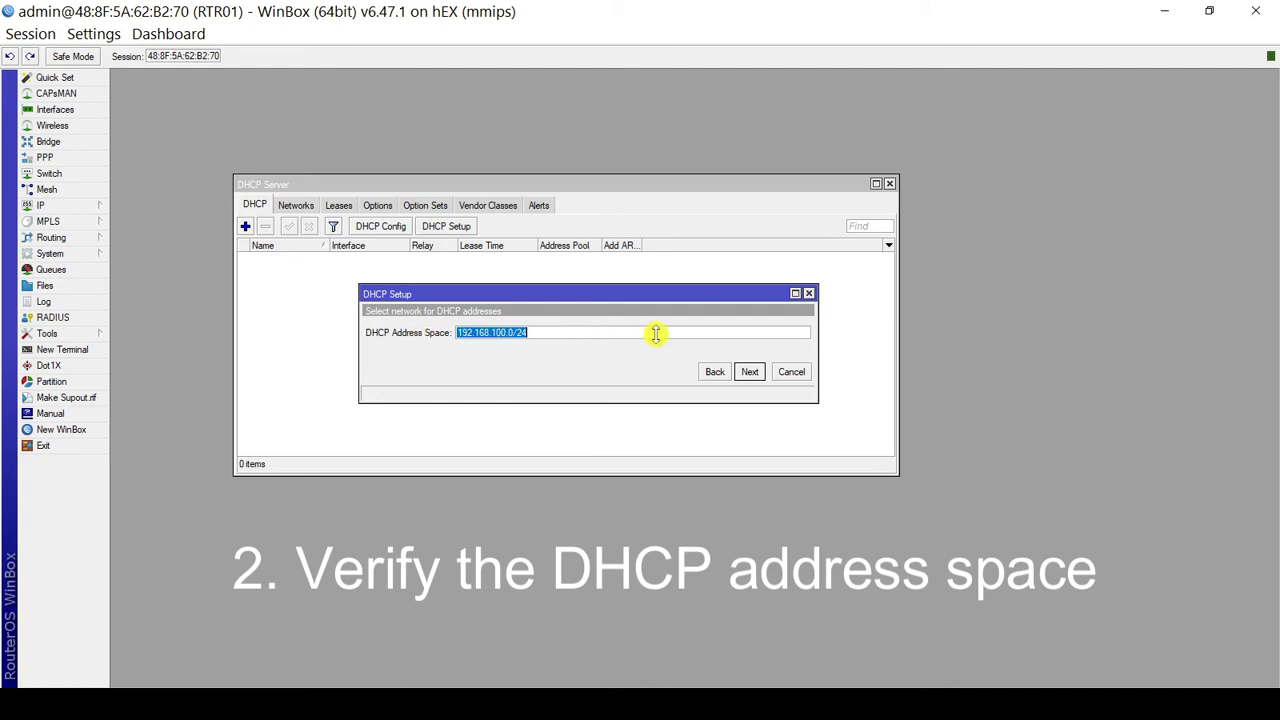
# Step: Accept address space 192.168.100.0/24 and gateway 192.168.100.1 in the wizard
pyautogui.moveTo(631, 330)
pyautogui.moveTo(561, 334)
pyautogui.click(750, 372)
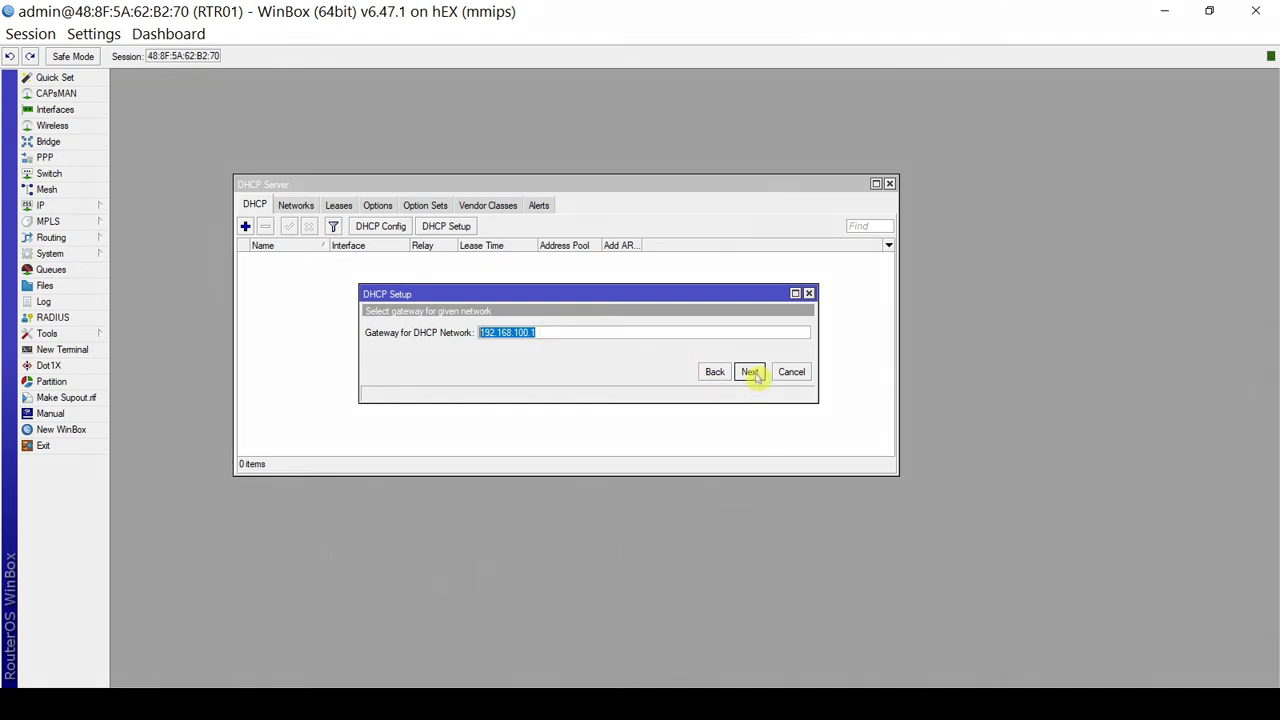
pyautogui.click(751, 372)
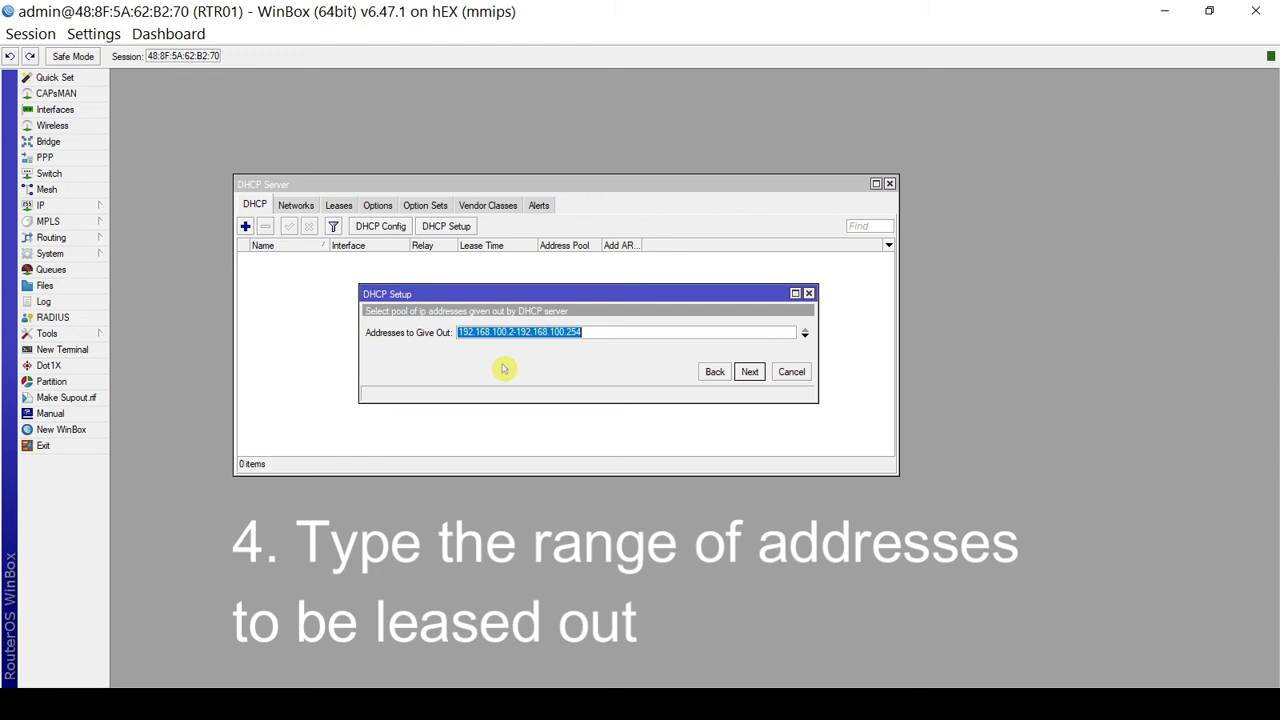
# Step: Change the addresses to give out to 192.168.100.100-192.168.100.200 and continue
pyautogui.click(590, 332)
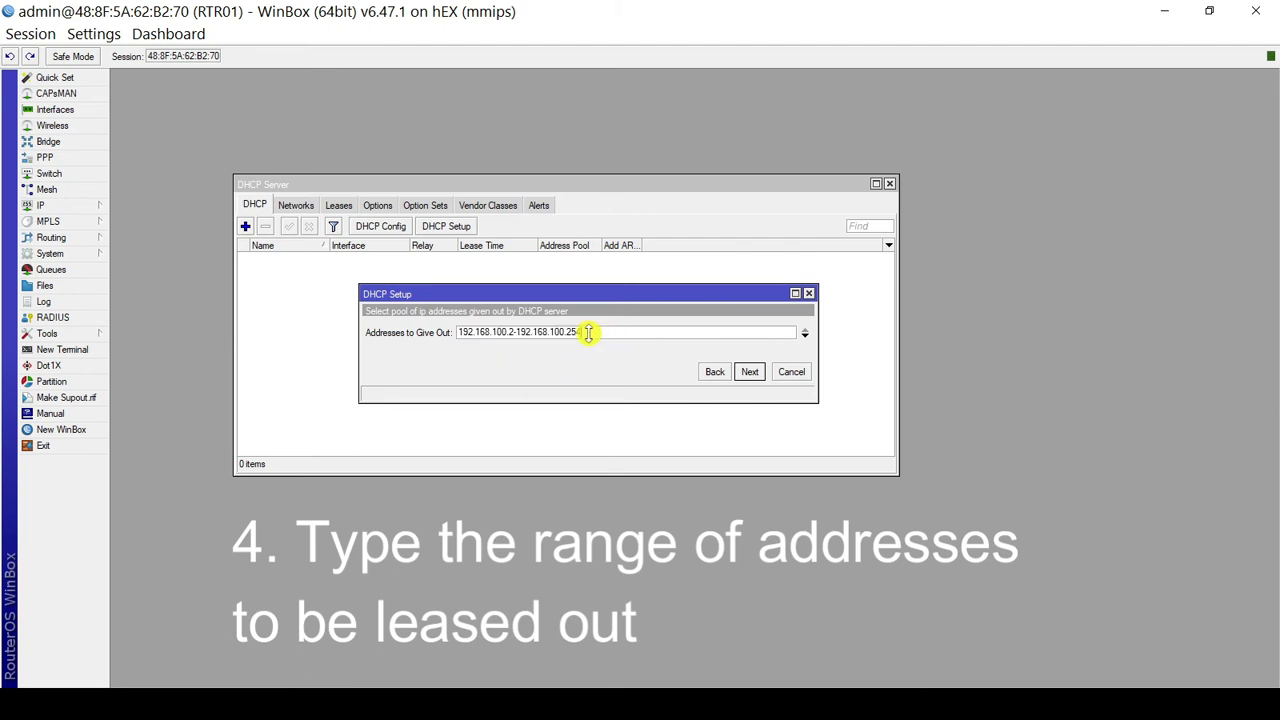
pyautogui.press('BackSpace')
pyautogui.press('BackSpace')
pyautogui.write('00')
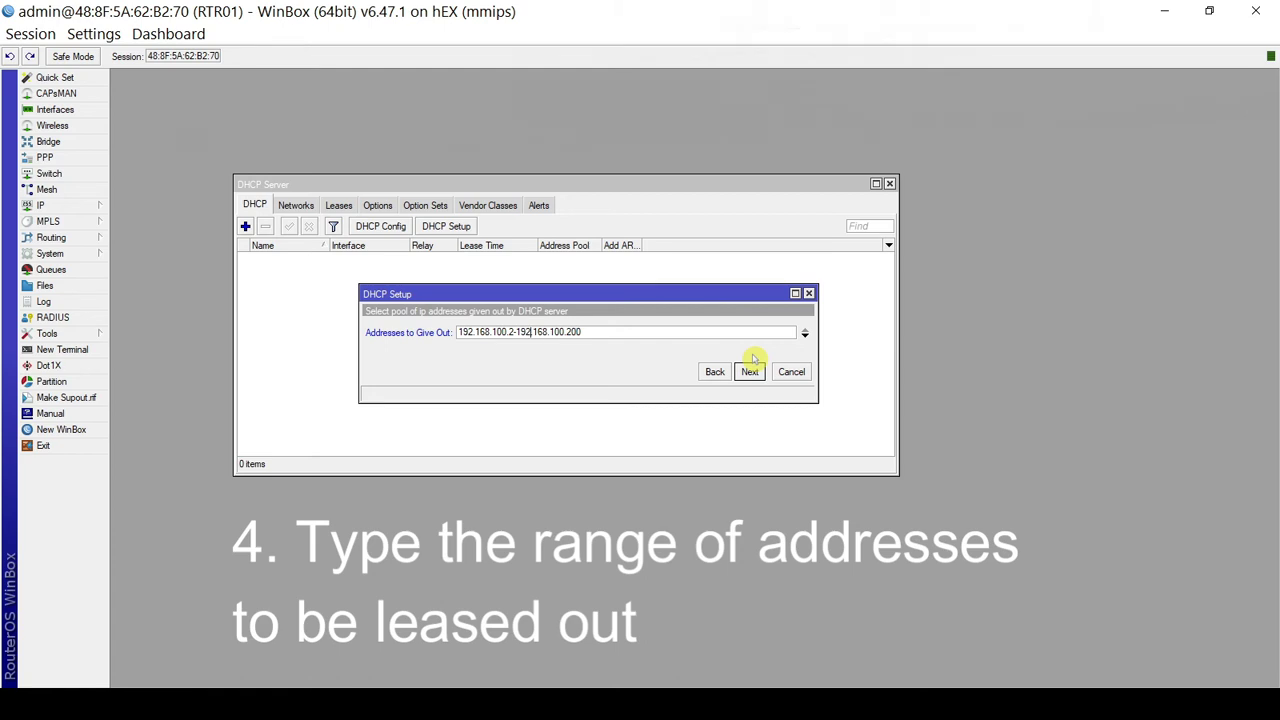
pyautogui.press('Left')
pyautogui.press('Left')
pyautogui.press('Left')
pyautogui.press('Left')
pyautogui.press('BackSpace')
pyautogui.write('100')
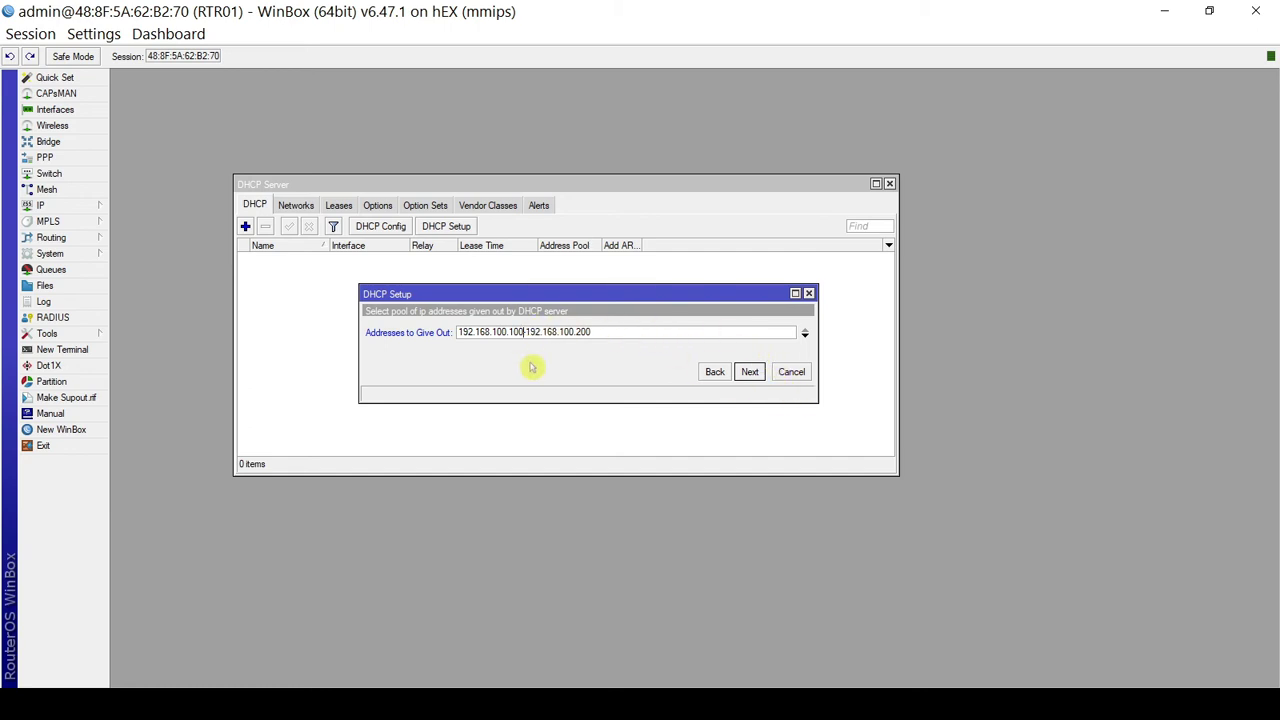
pyautogui.click(751, 373)
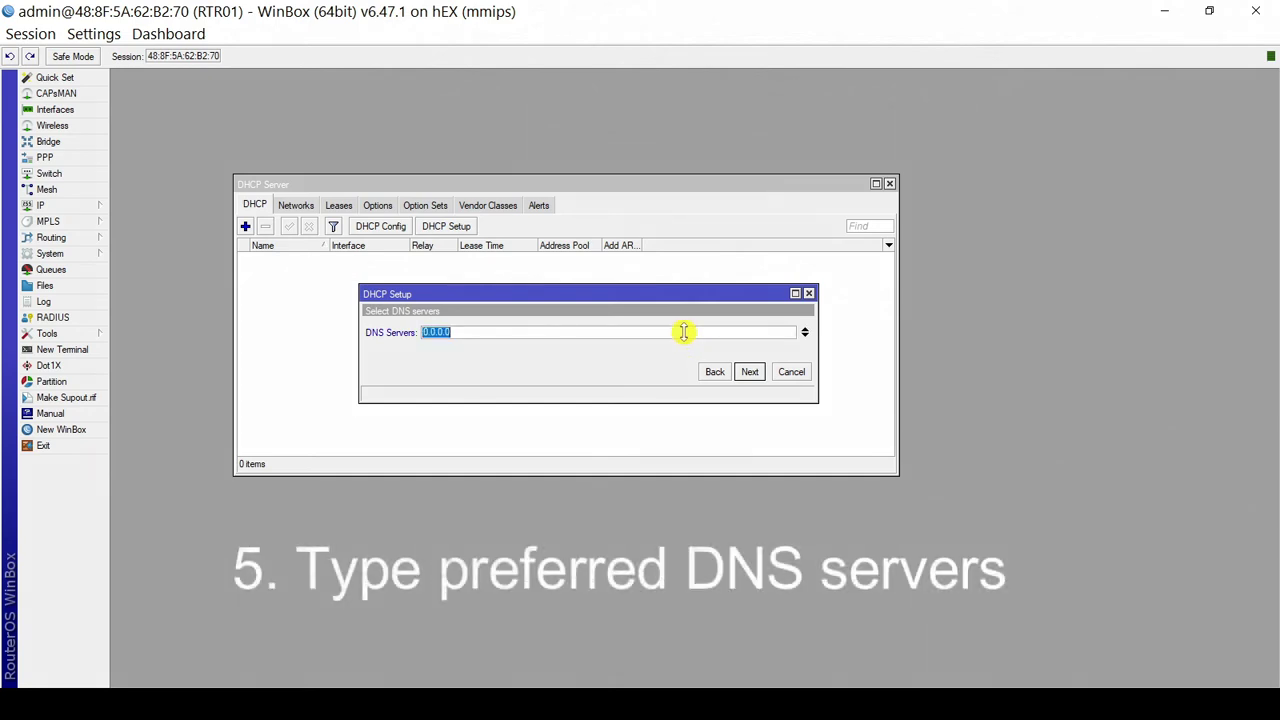
# Step: Enter DNS servers 8.8.8.8 and 9.9.9.9 and move on to the lease time step
pyautogui.write('8.8.8.8')
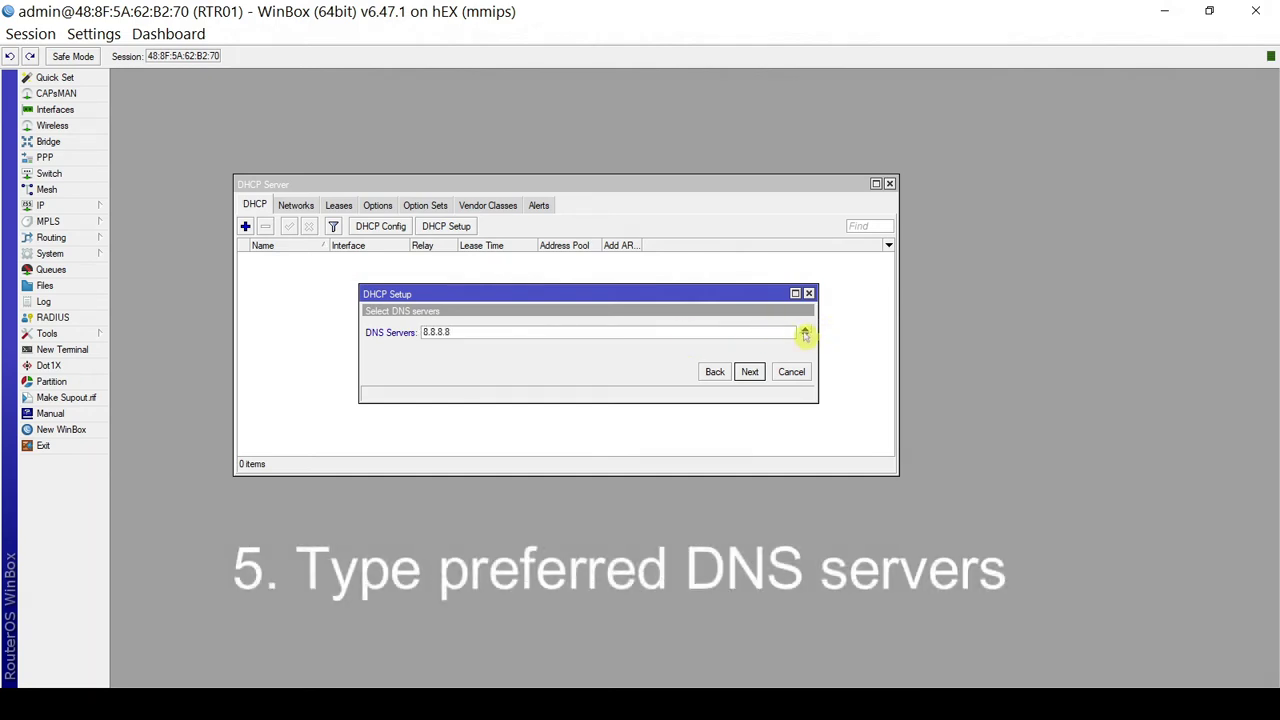
pyautogui.click(805, 336)
pyautogui.click(805, 336)
pyautogui.write('8.8.8.8')
pyautogui.click(805, 335)
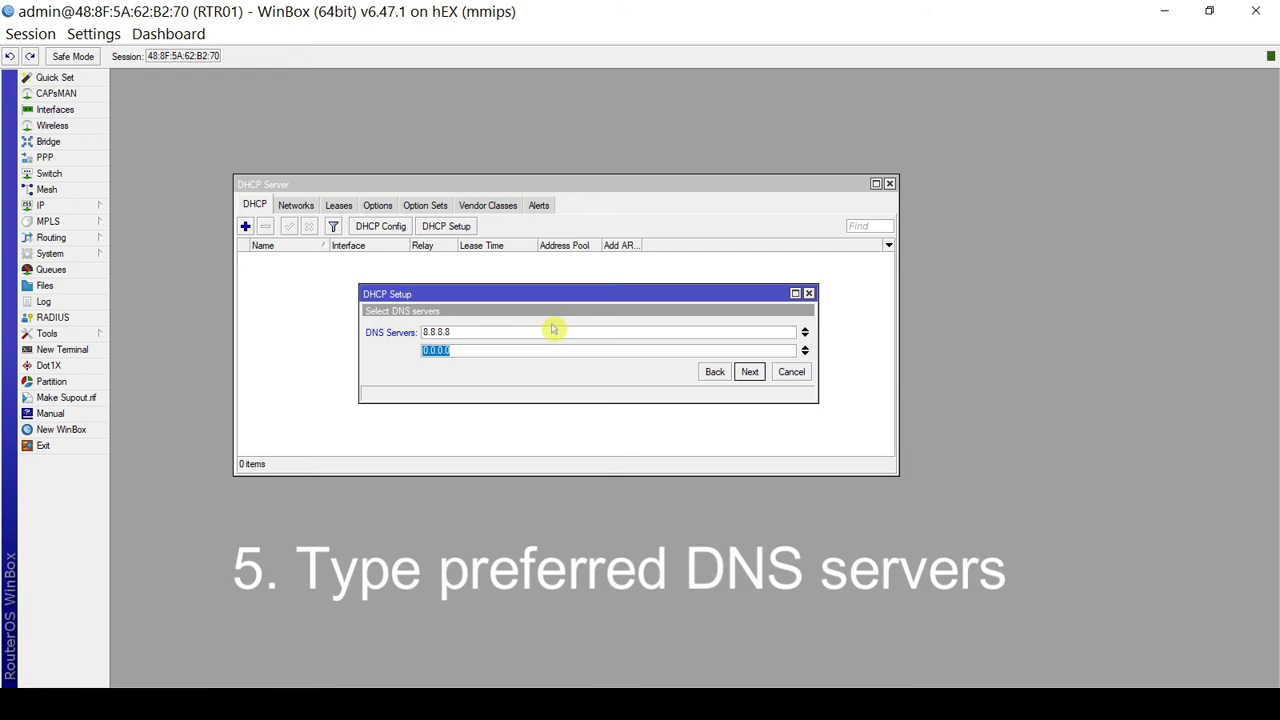
pyautogui.write('9.9.9.9')
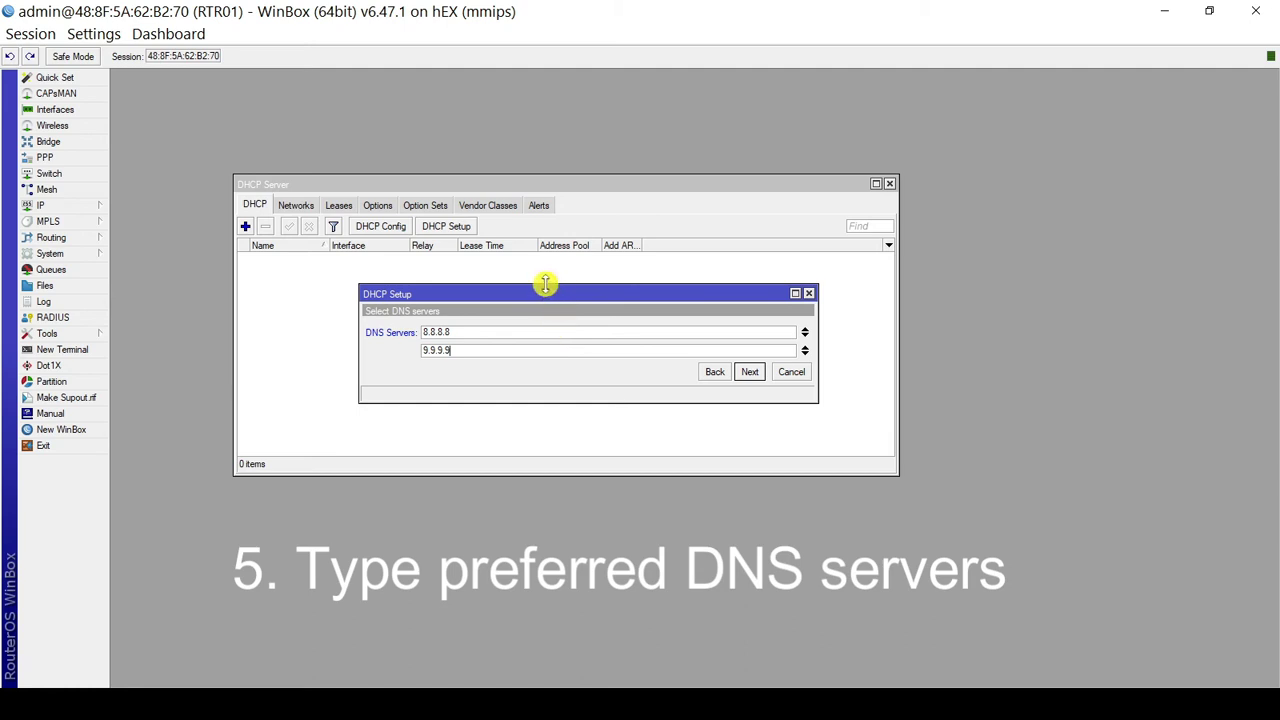
pyautogui.click(750, 373)
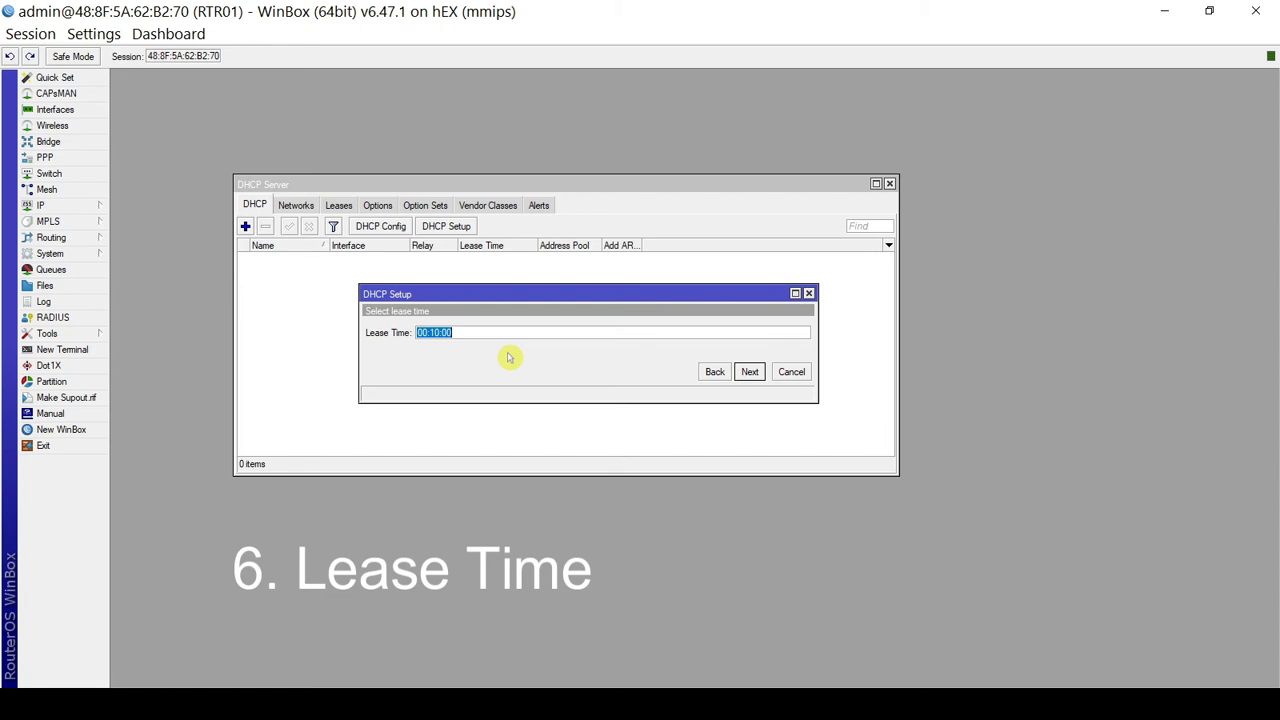
# Step: Select the hours of the lease time and reset them to 00
pyautogui.click(415, 335)
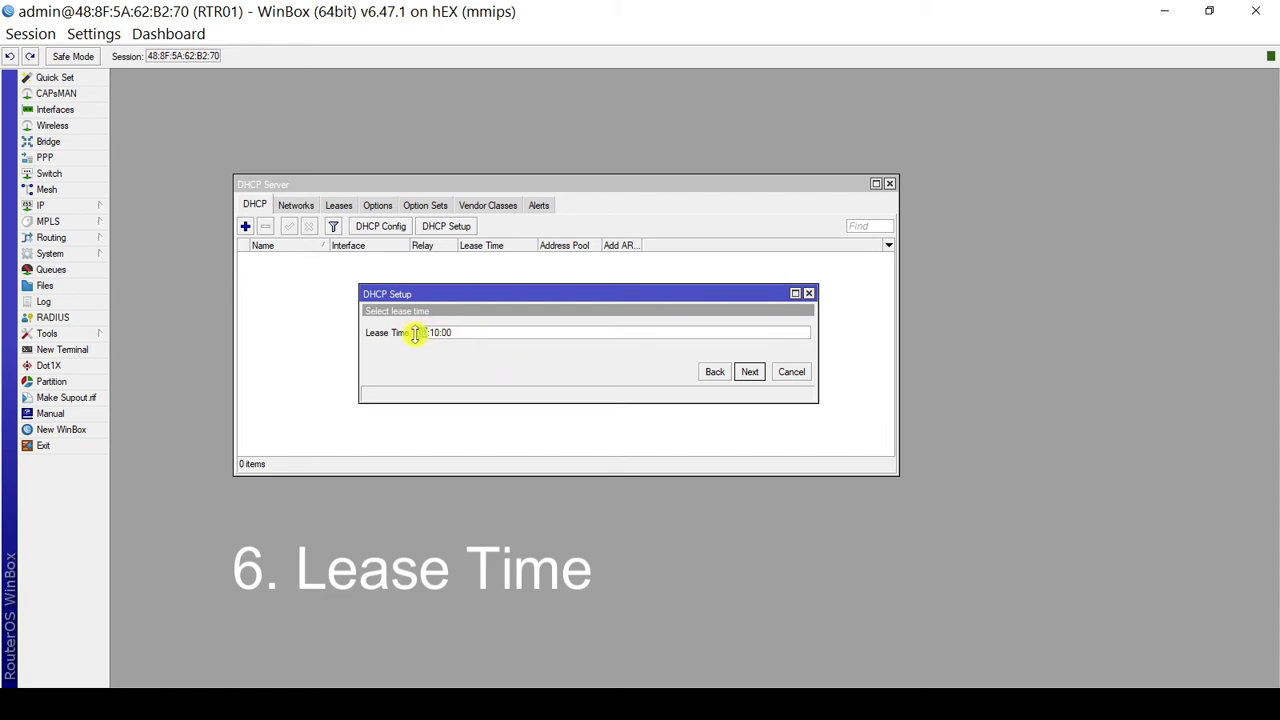
pyautogui.doubleClick(421, 333)
pyautogui.doubleClick(435, 333)
pyautogui.click(477, 335)
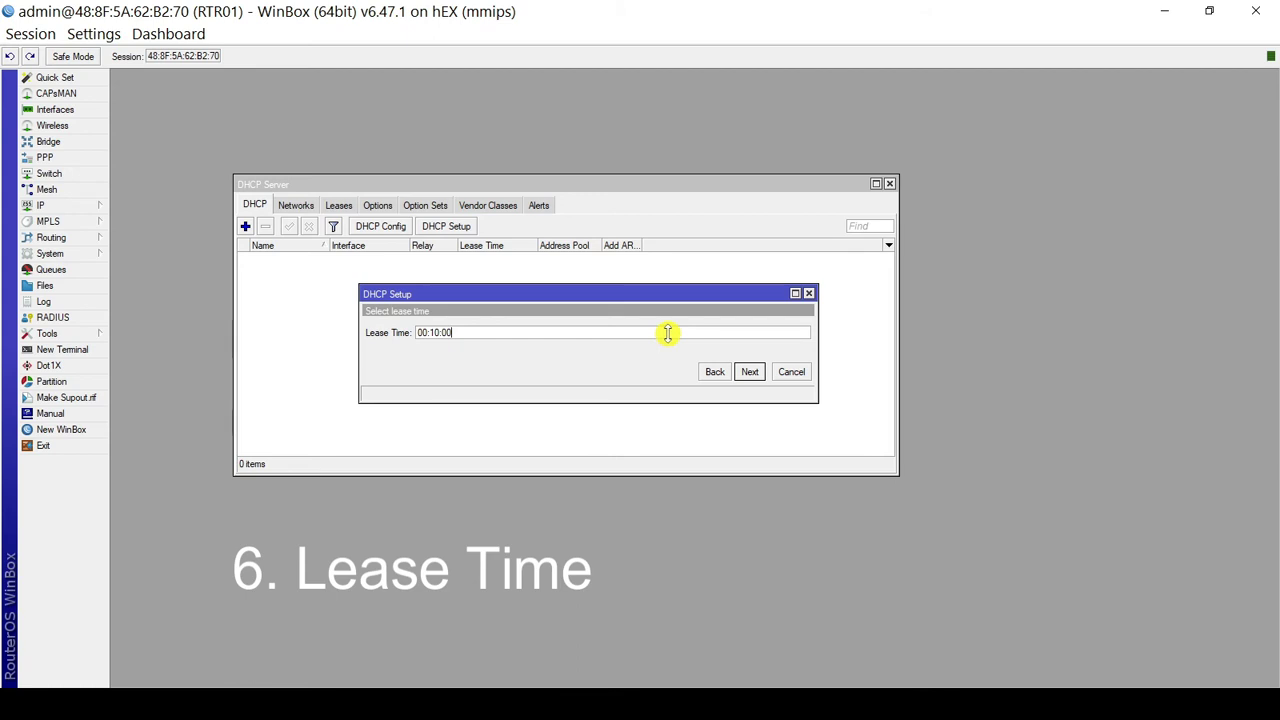
pyautogui.doubleClick(427, 332)
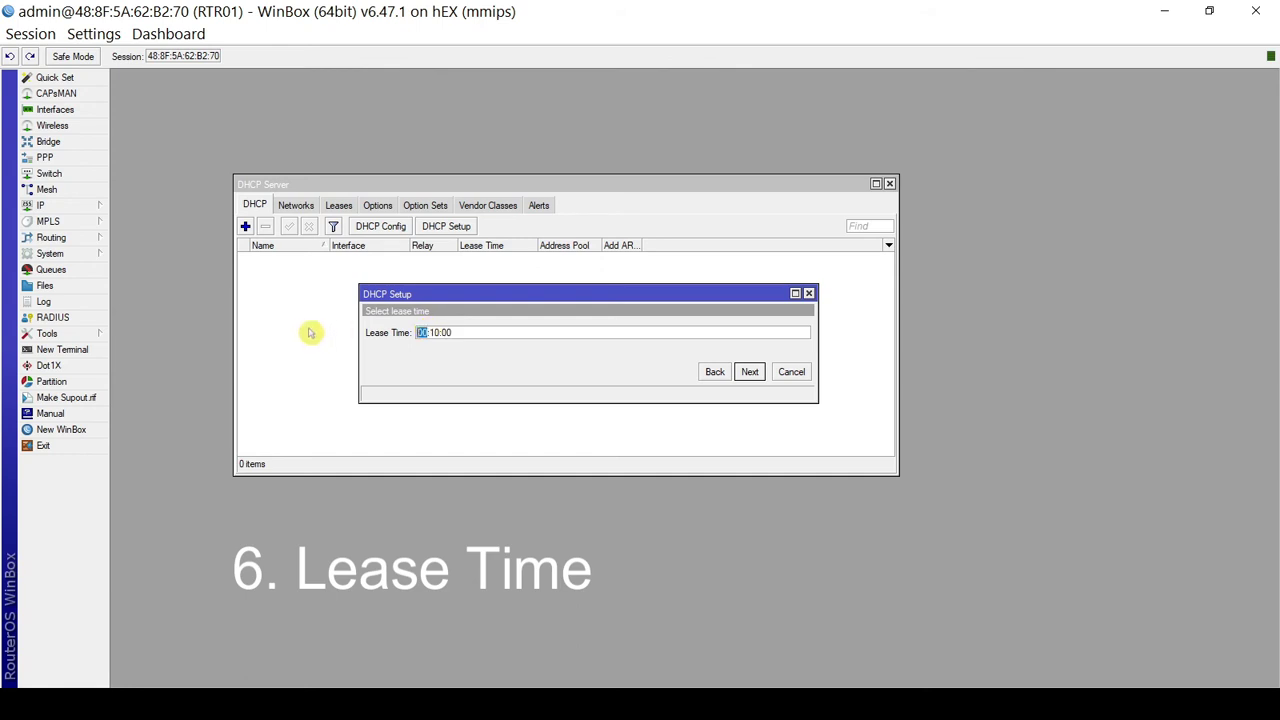
pyautogui.write('08')
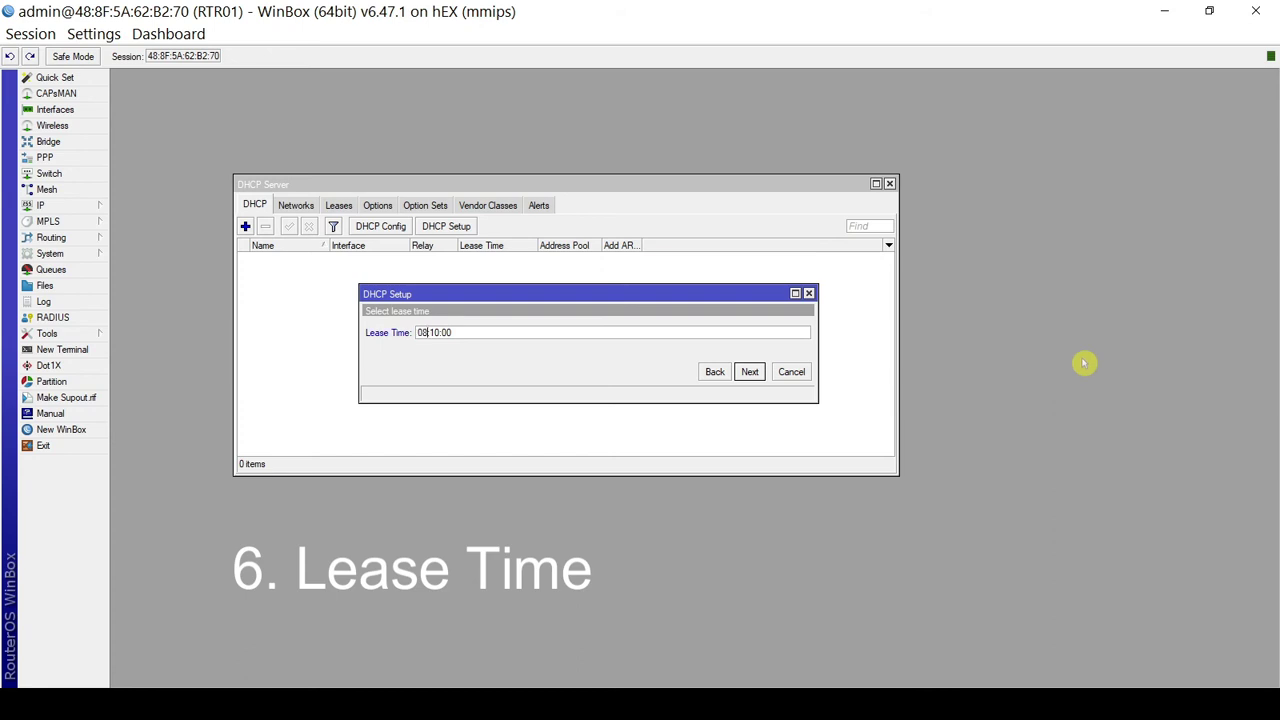
pyautogui.press('BackSpace')
pyautogui.press('BackSpace')
pyautogui.write('24')
pyautogui.press('BackSpace')
pyautogui.press('BackSpace')
pyautogui.write('00')
# Step: Make the lease time exactly 01:00:00 and finish the setup, creating dhcp1
pyautogui.press('Right')
pyautogui.press('BackSpace')
pyautogui.write('0')
pyautogui.press('Left')
pyautogui.press('Left')
pyautogui.press('BackSpace')
pyautogui.write('1')
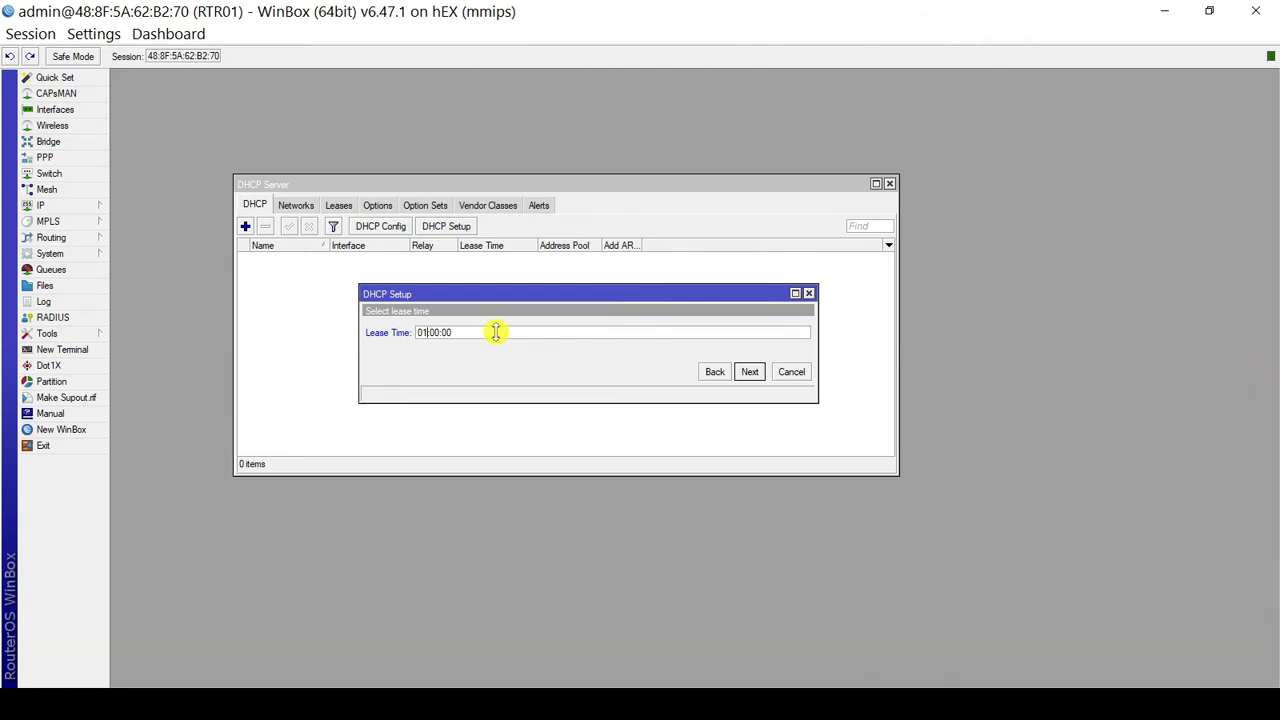
pyautogui.click(750, 371)
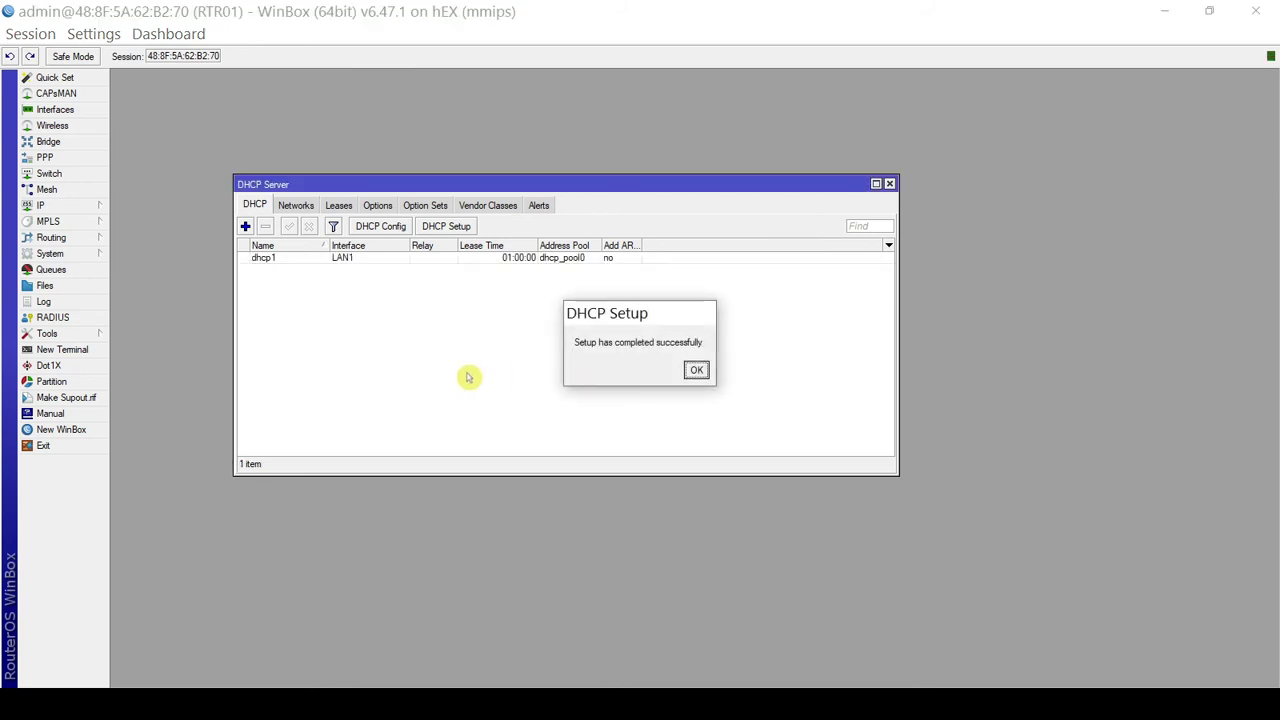
# Step: Dismiss the 'Setup has completed successfully' message and show the Leases tab
pyautogui.moveTo(659, 315); pyautogui.dragTo(510, 299)
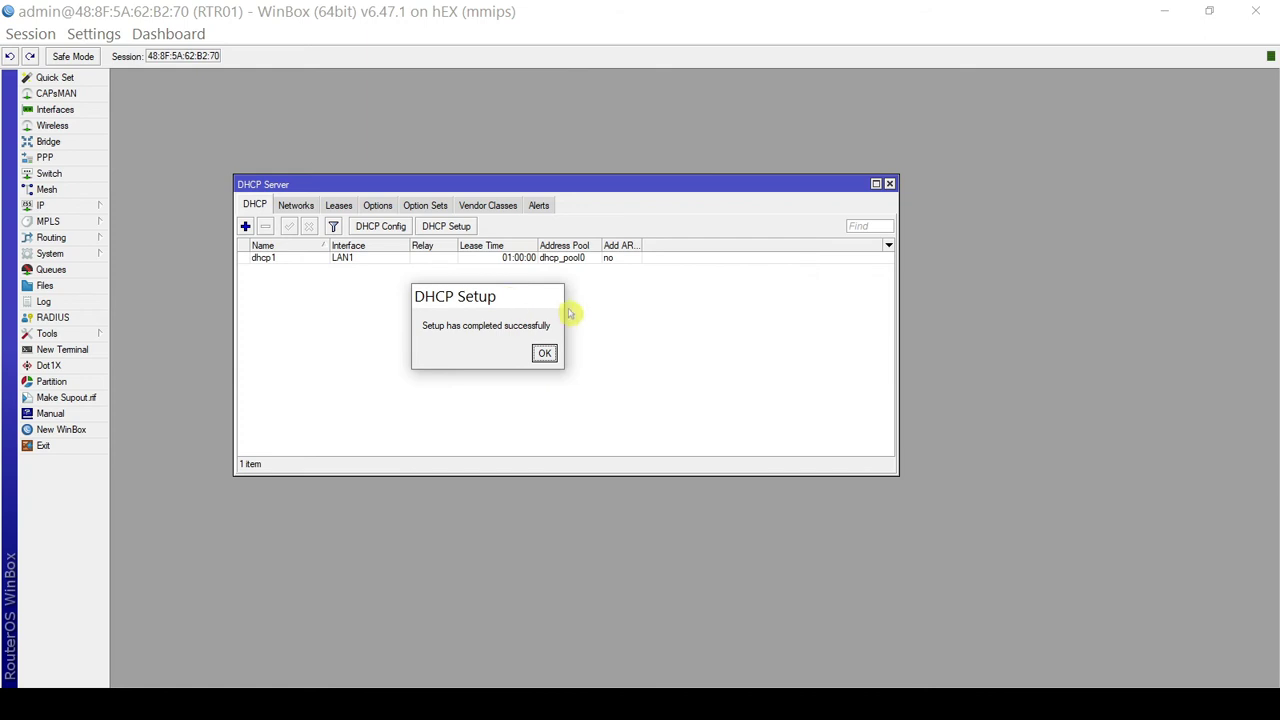
pyautogui.click(544, 353)
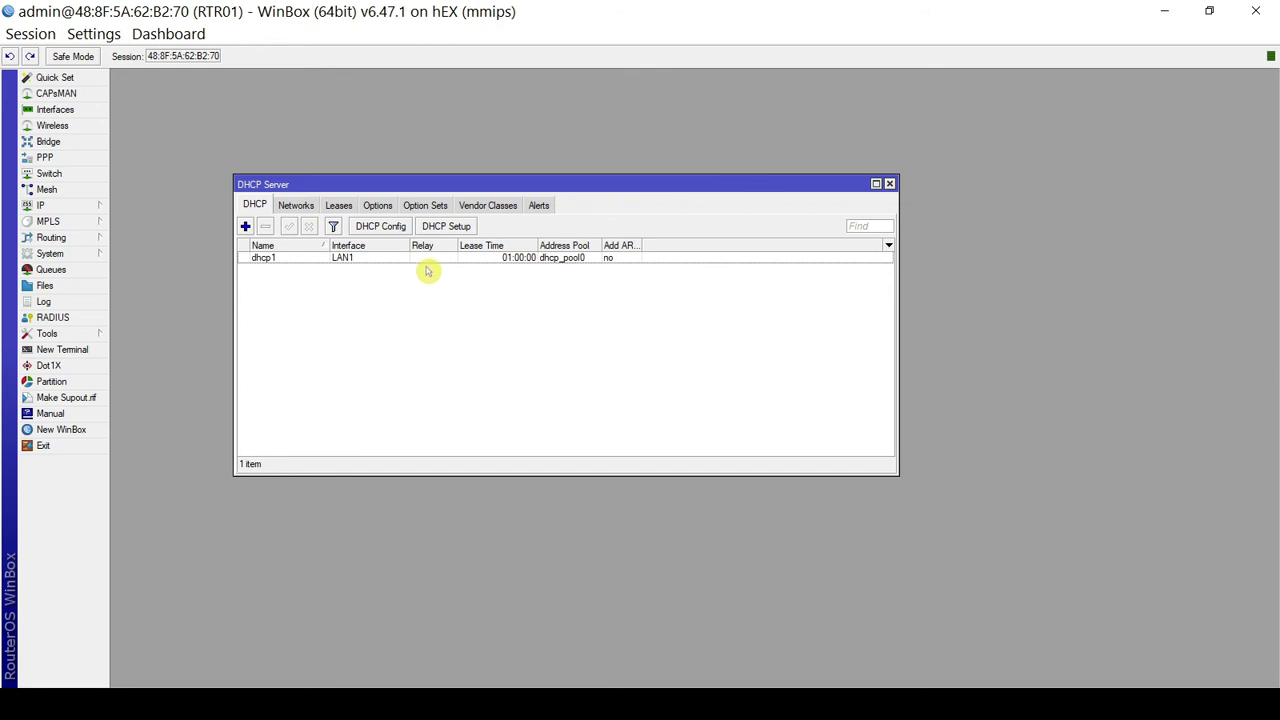
pyautogui.click(338, 206)
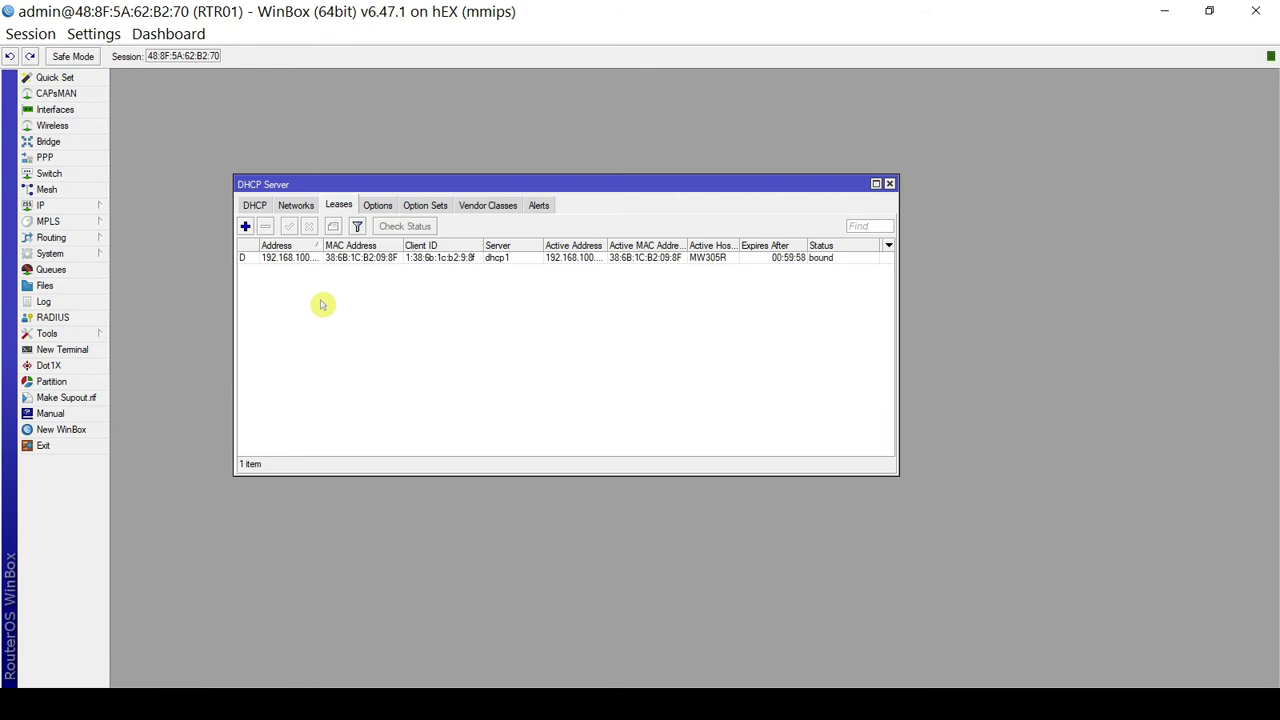
# Step: Widen the address columns and window to read the 192.168.100.200 lease, then close the window
pyautogui.moveTo(321, 246); pyautogui.dragTo(344, 246)
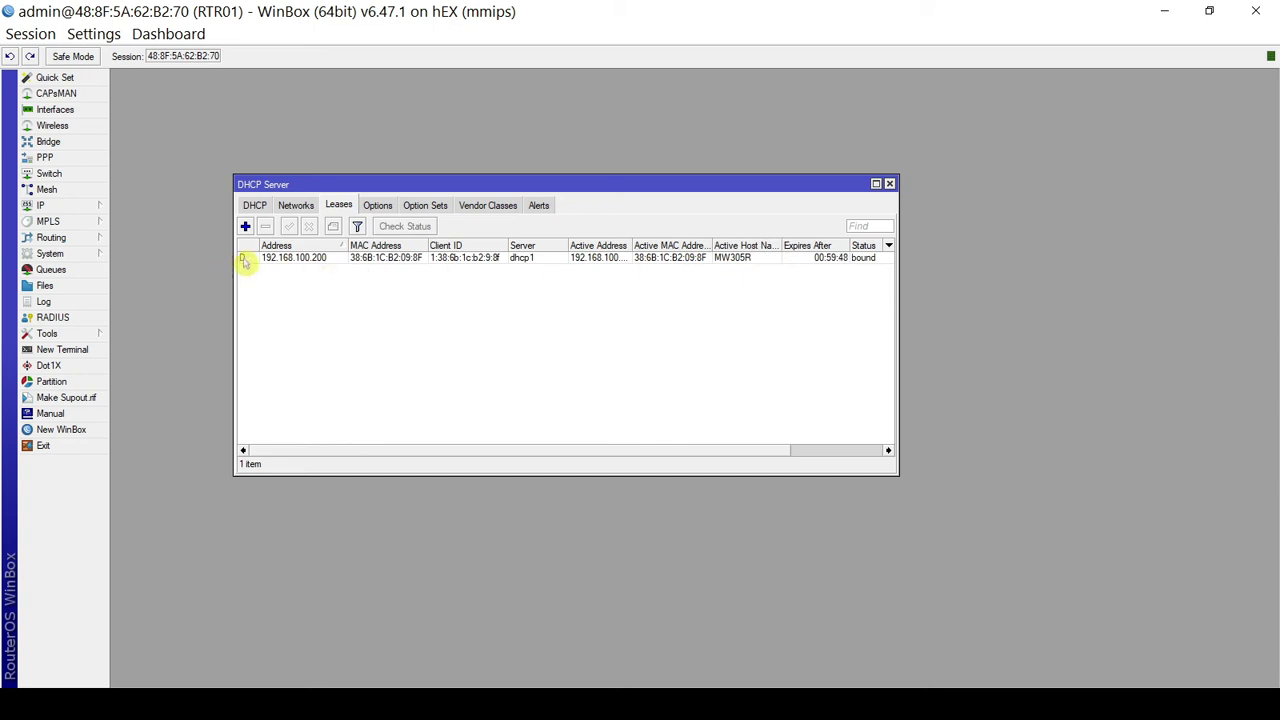
pyautogui.moveTo(244, 263)
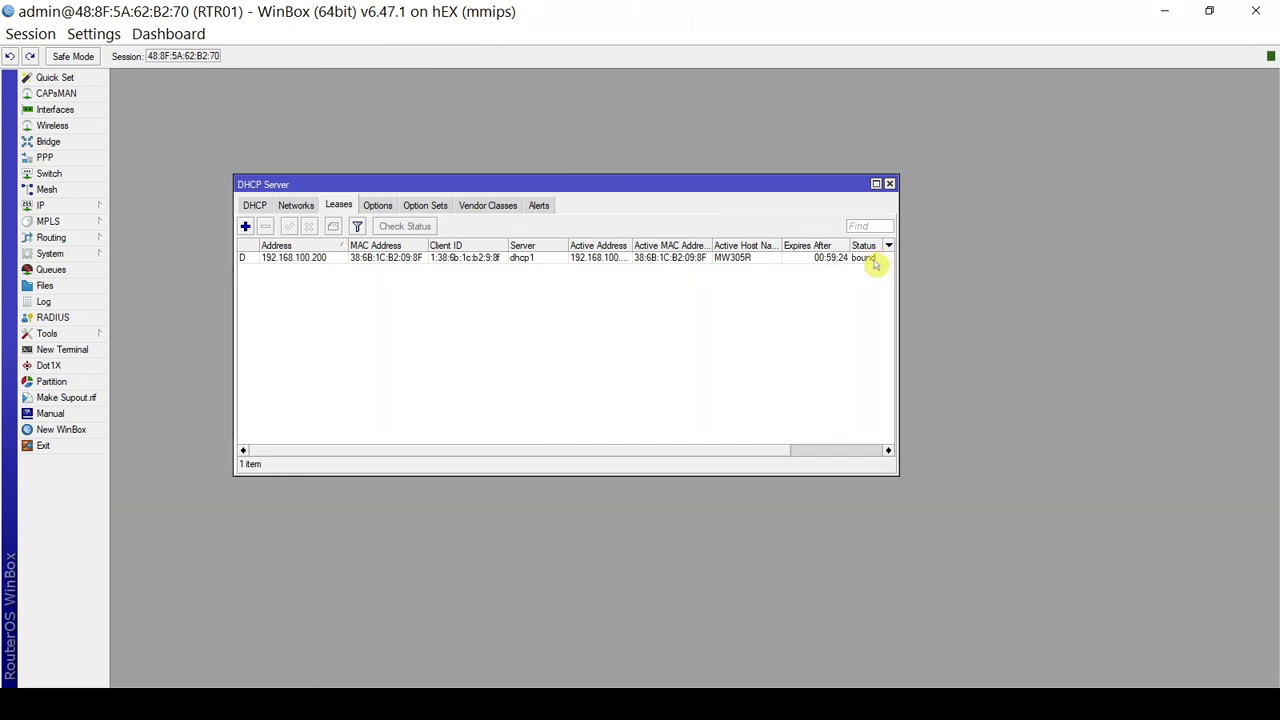
pyautogui.moveTo(632, 243); pyautogui.dragTo(648, 243)
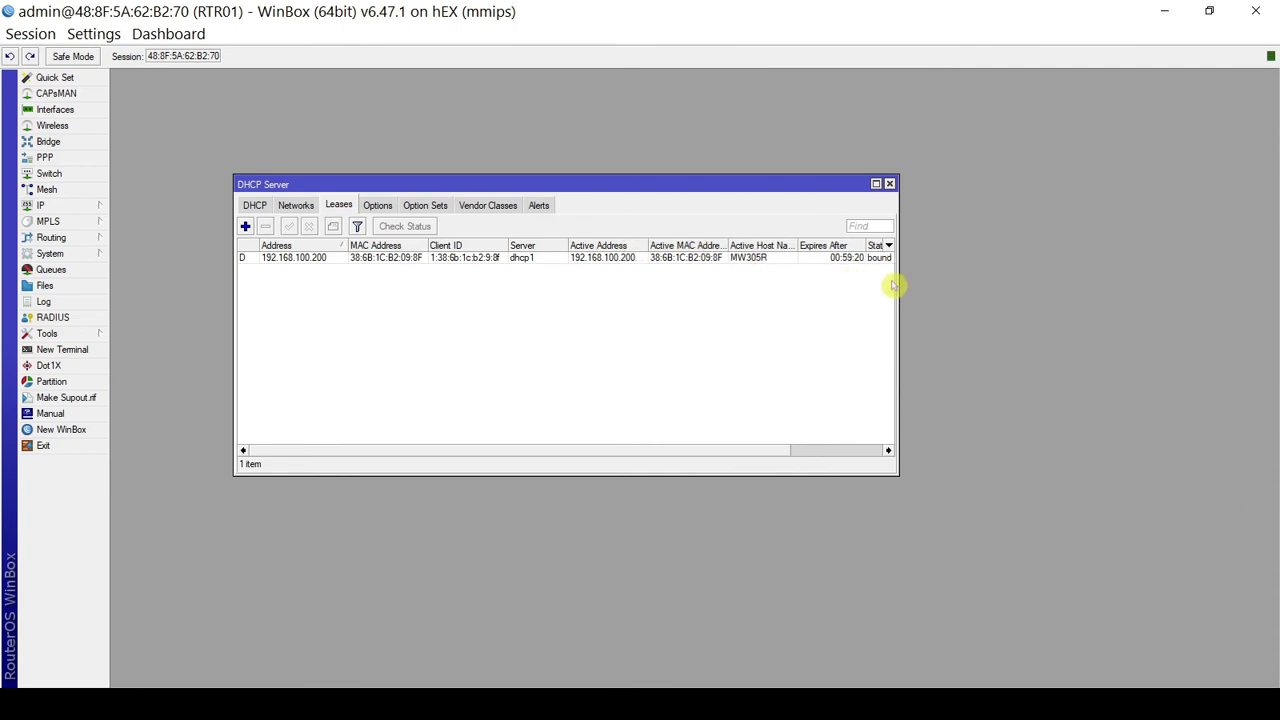
pyautogui.moveTo(900, 277); pyautogui.dragTo(995, 277)
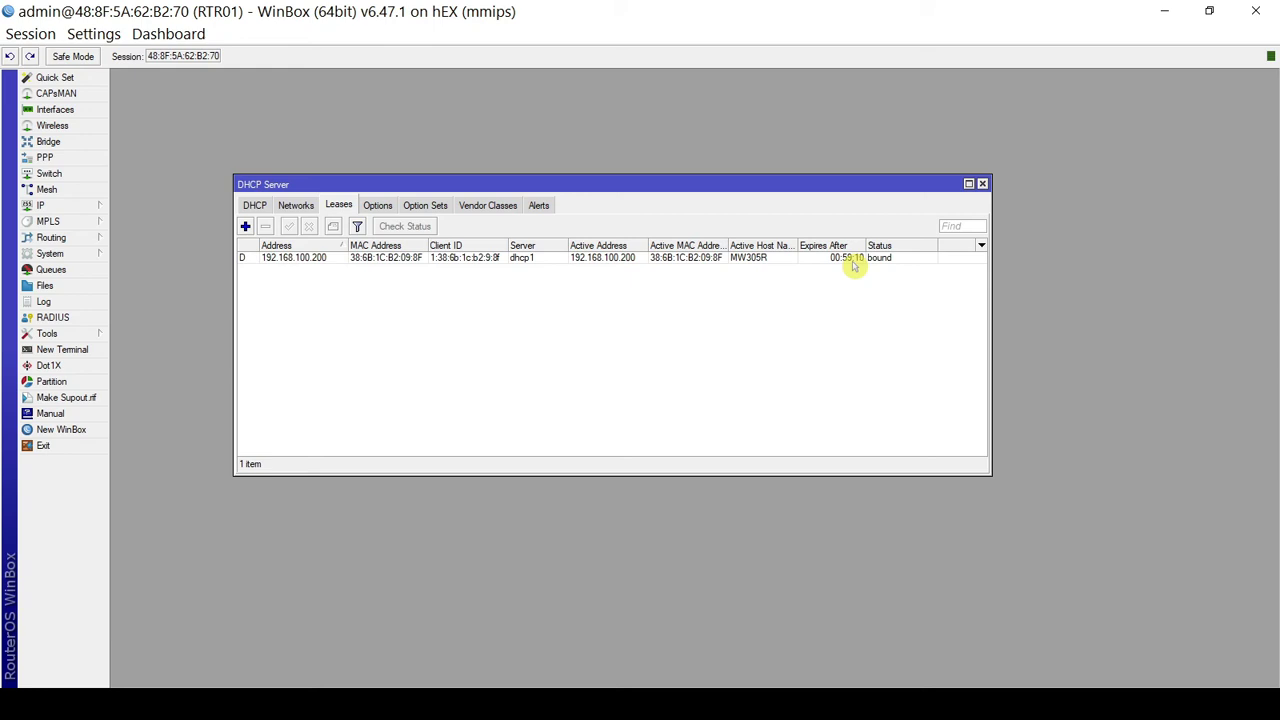
pyautogui.press('Escape')
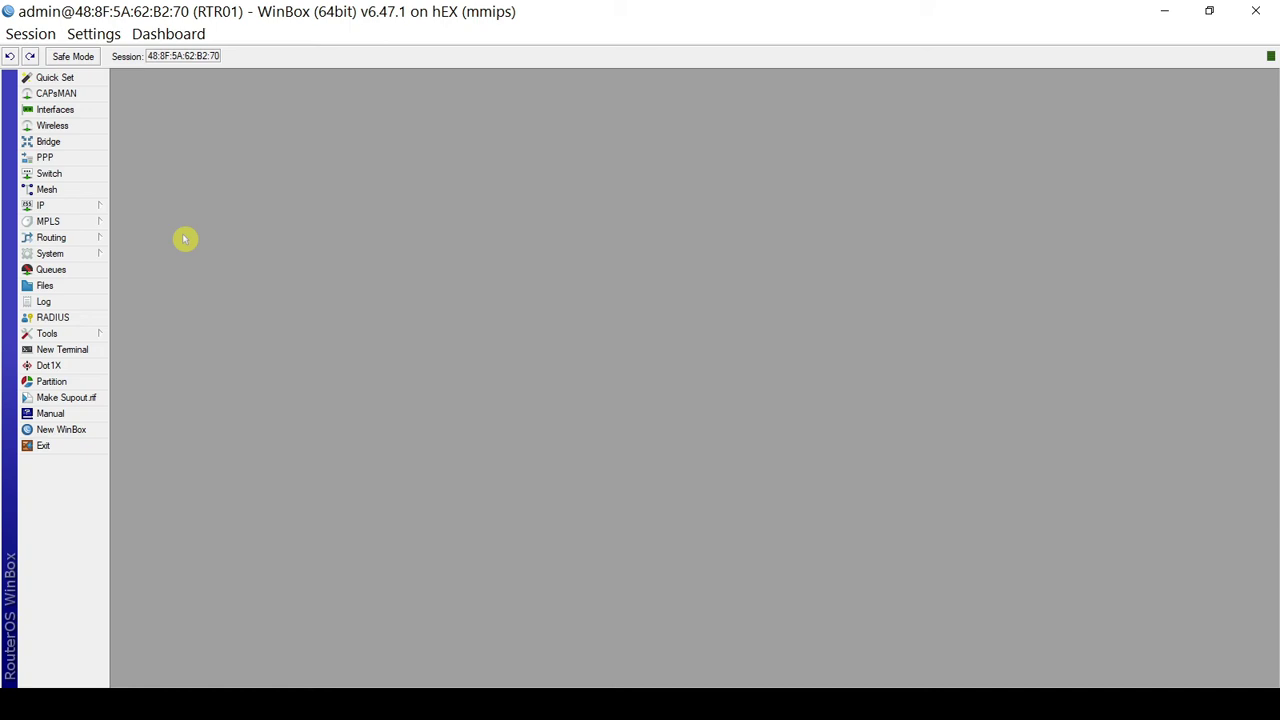
# Step: Add a new DHCP server named LAN2-dhcp on interface LAN2
pyautogui.click(73, 213)
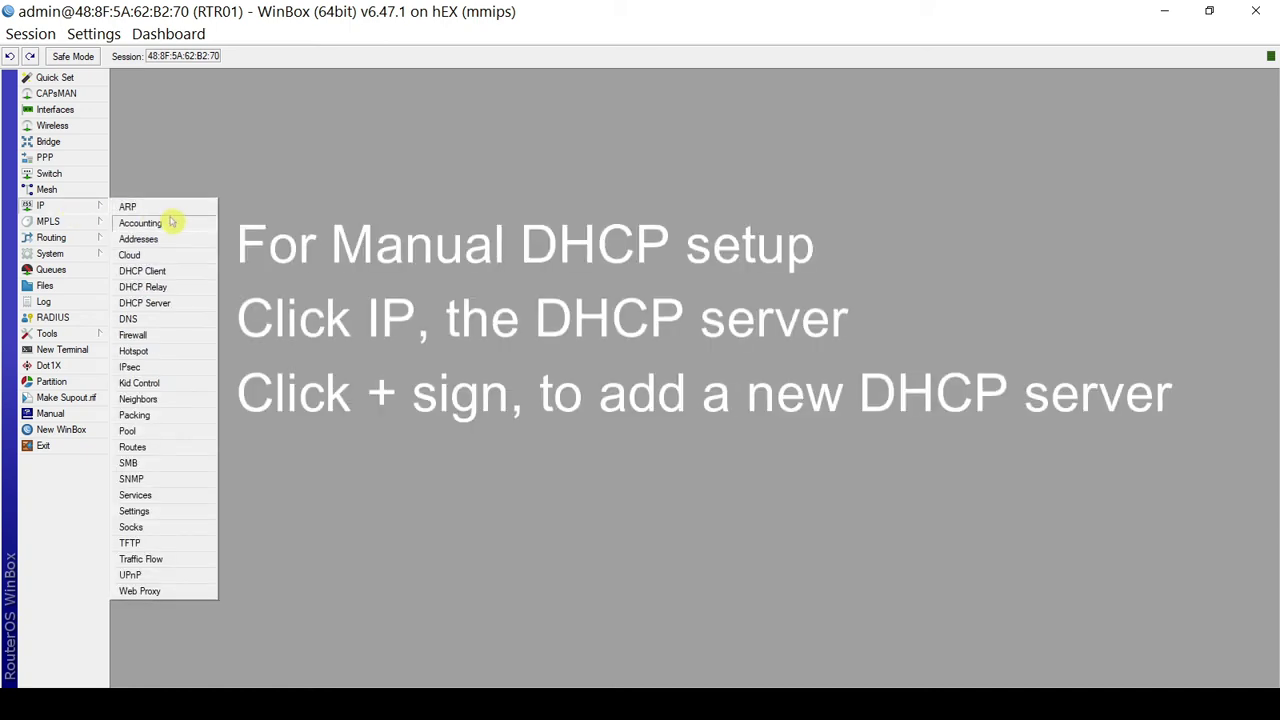
pyautogui.click(175, 306)
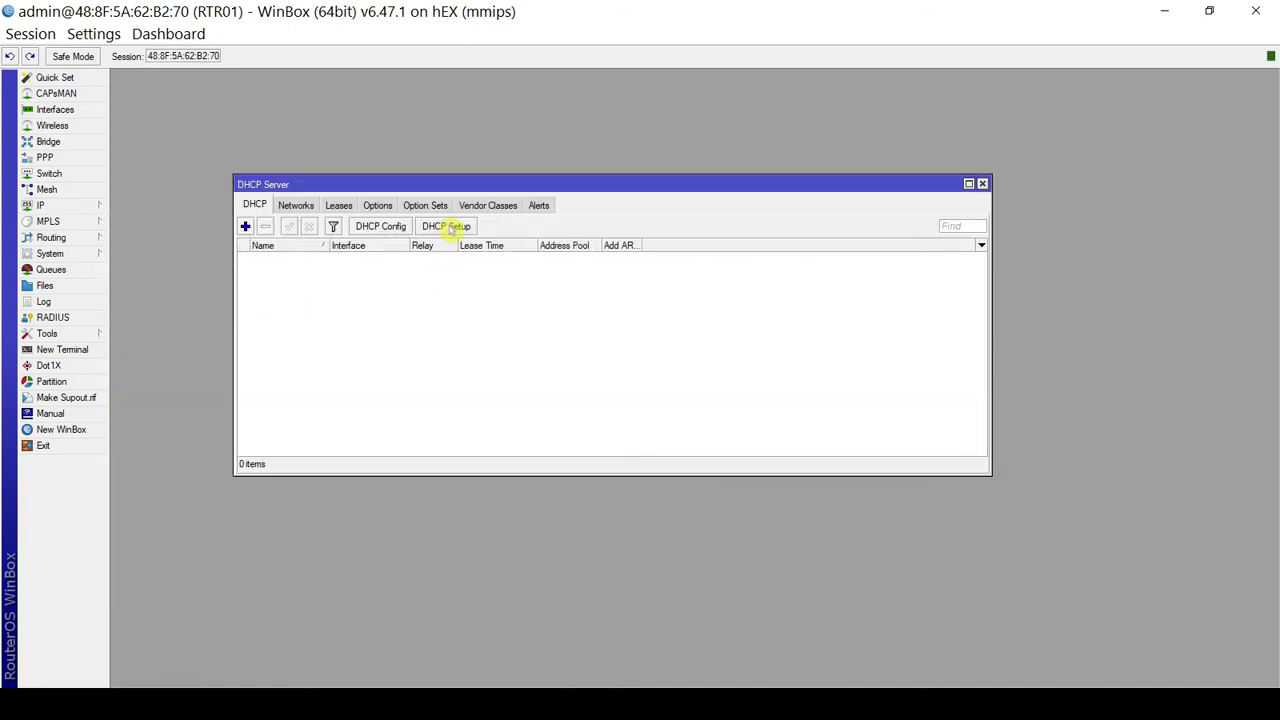
pyautogui.click(245, 228)
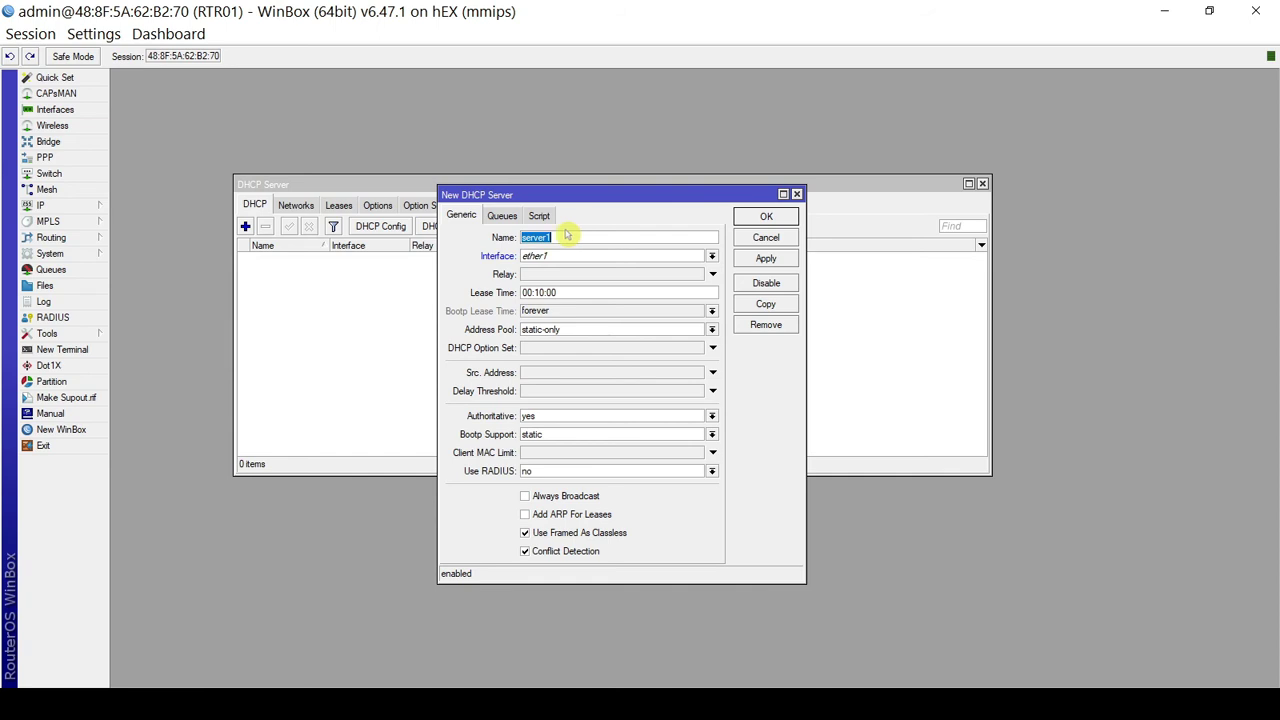
pyautogui.write('LAN2-dhcp')
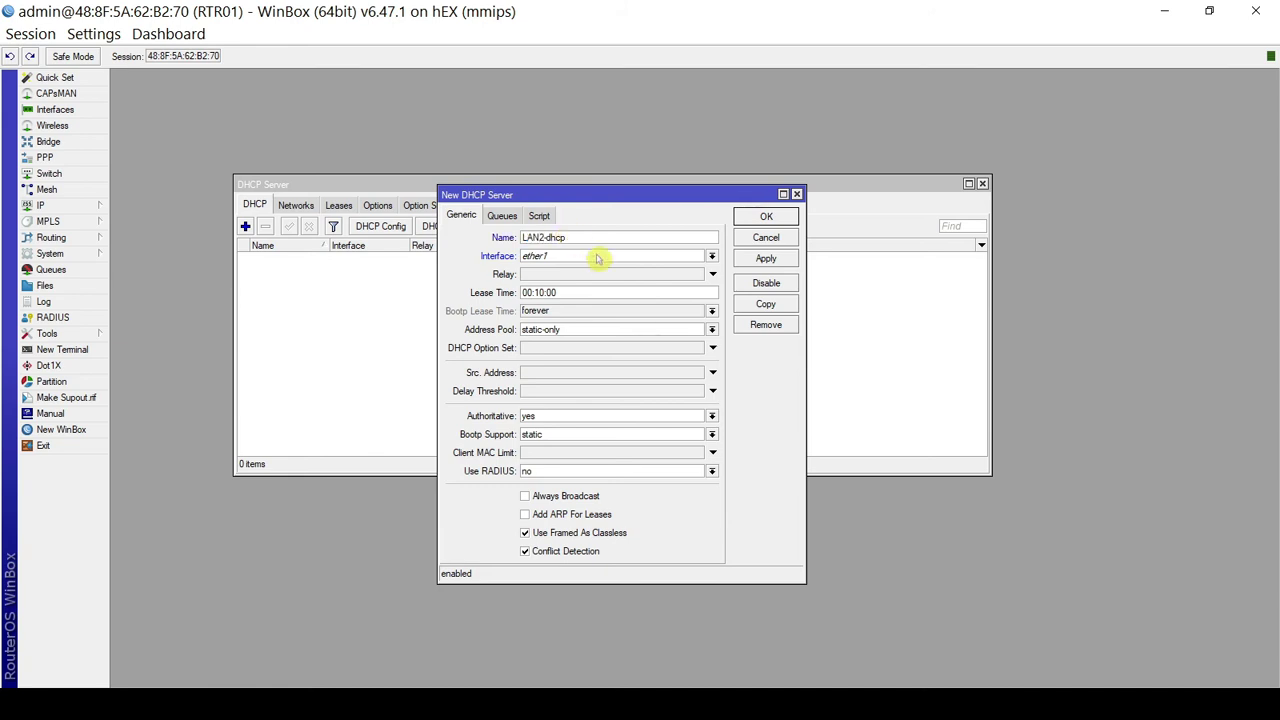
pyautogui.click(695, 260)
pyautogui.click(570, 281)
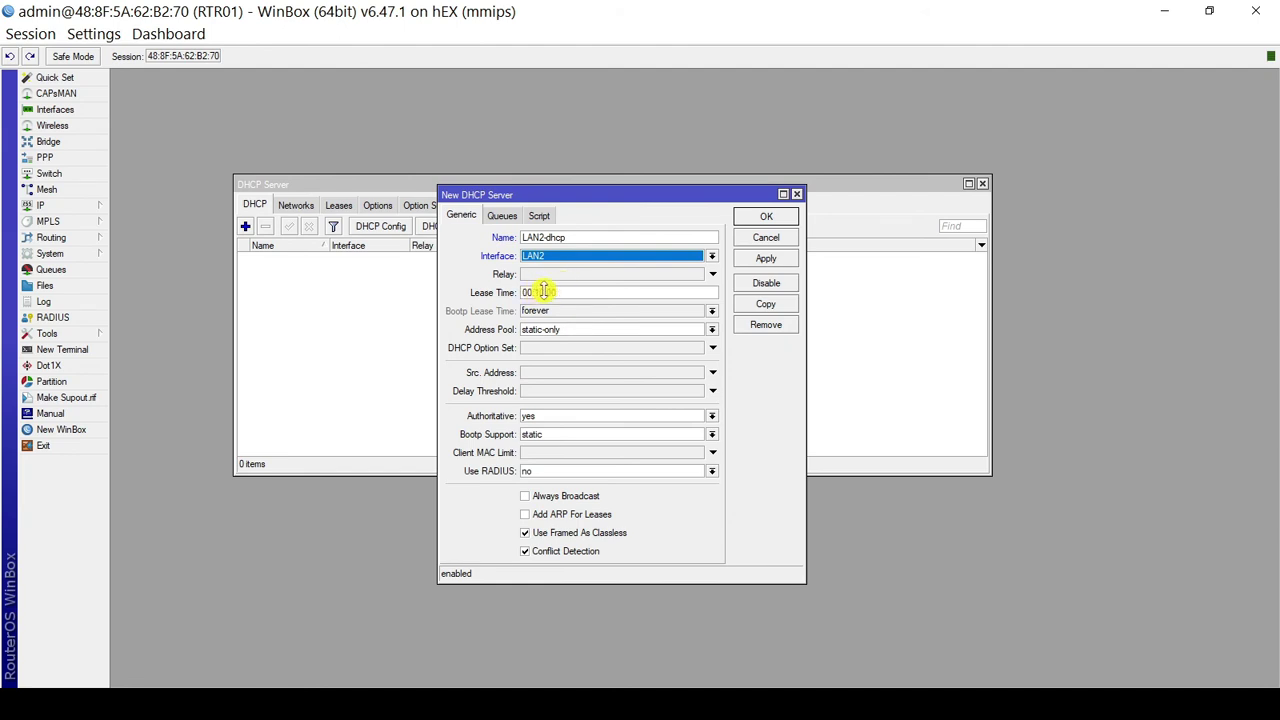
# Step: Set its lease time to 08:00:00, keep pool static-only, and save the server
pyautogui.click(540, 291)
pyautogui.press('BackSpace')
pyautogui.write('00')
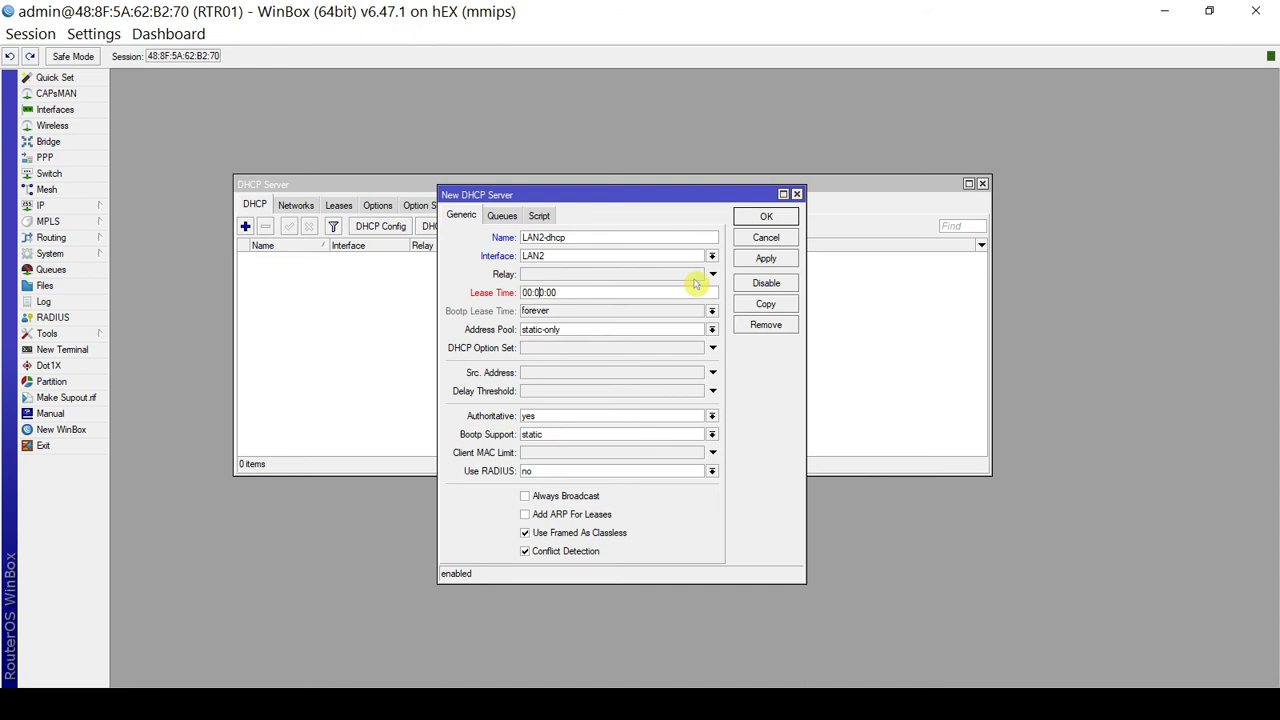
pyautogui.press('Left')
pyautogui.press('BackSpace')
pyautogui.write('8')
pyautogui.click(712, 330)
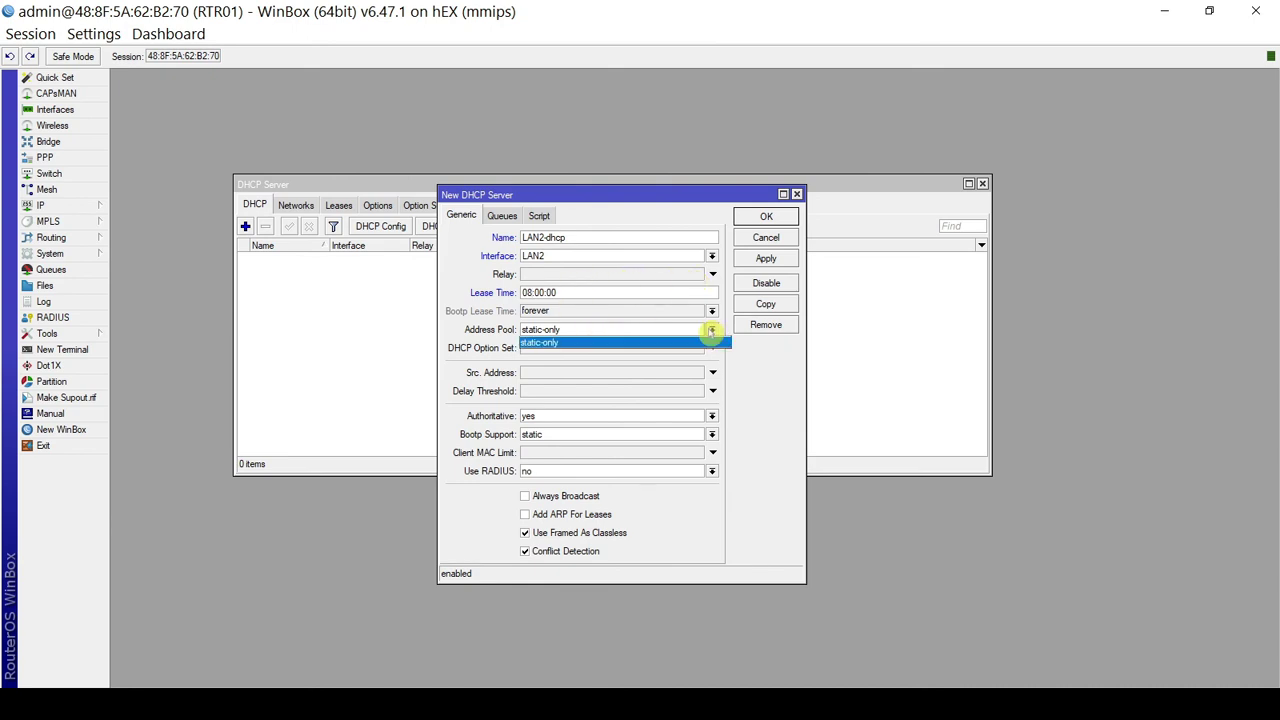
pyautogui.click(622, 330)
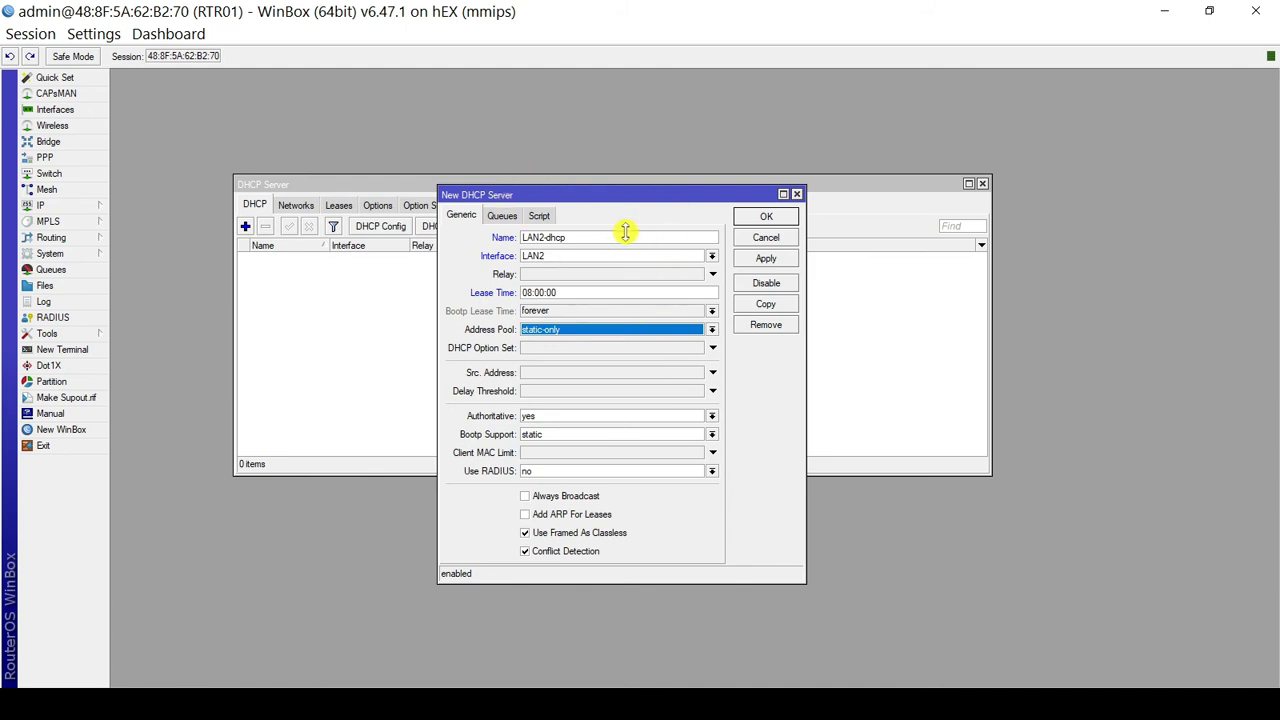
pyautogui.click(766, 258)
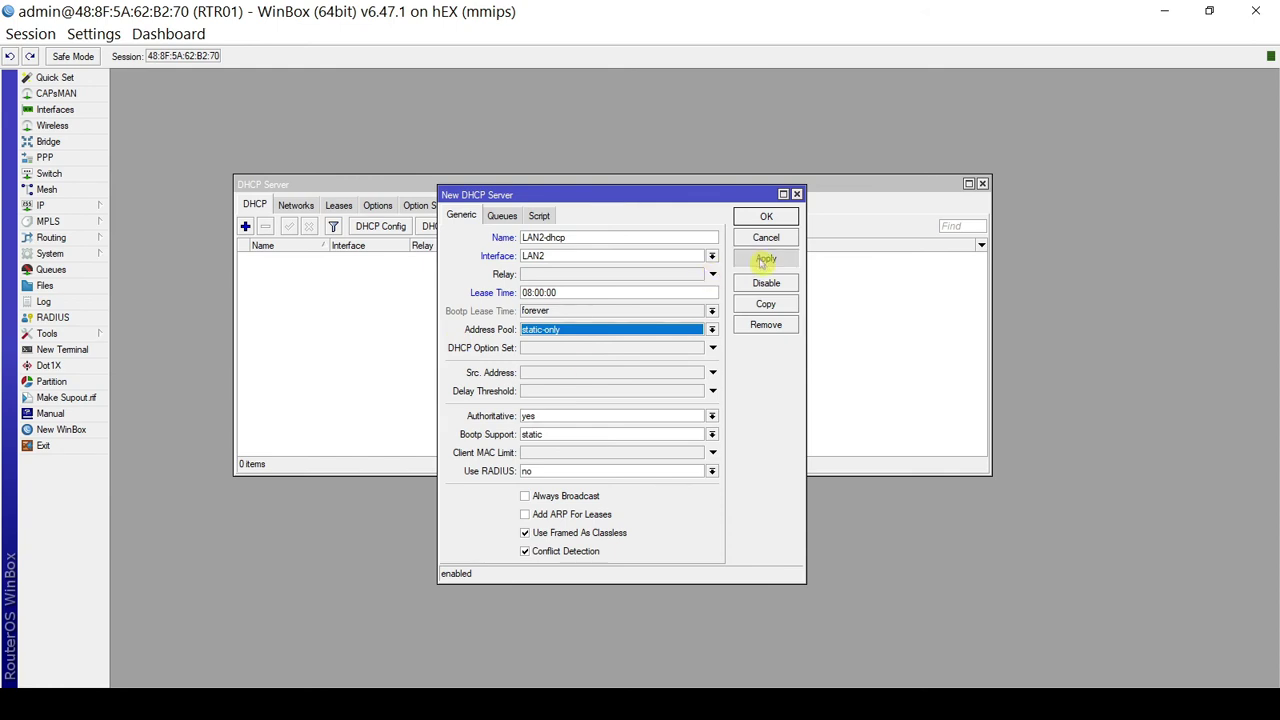
pyautogui.click(764, 218)
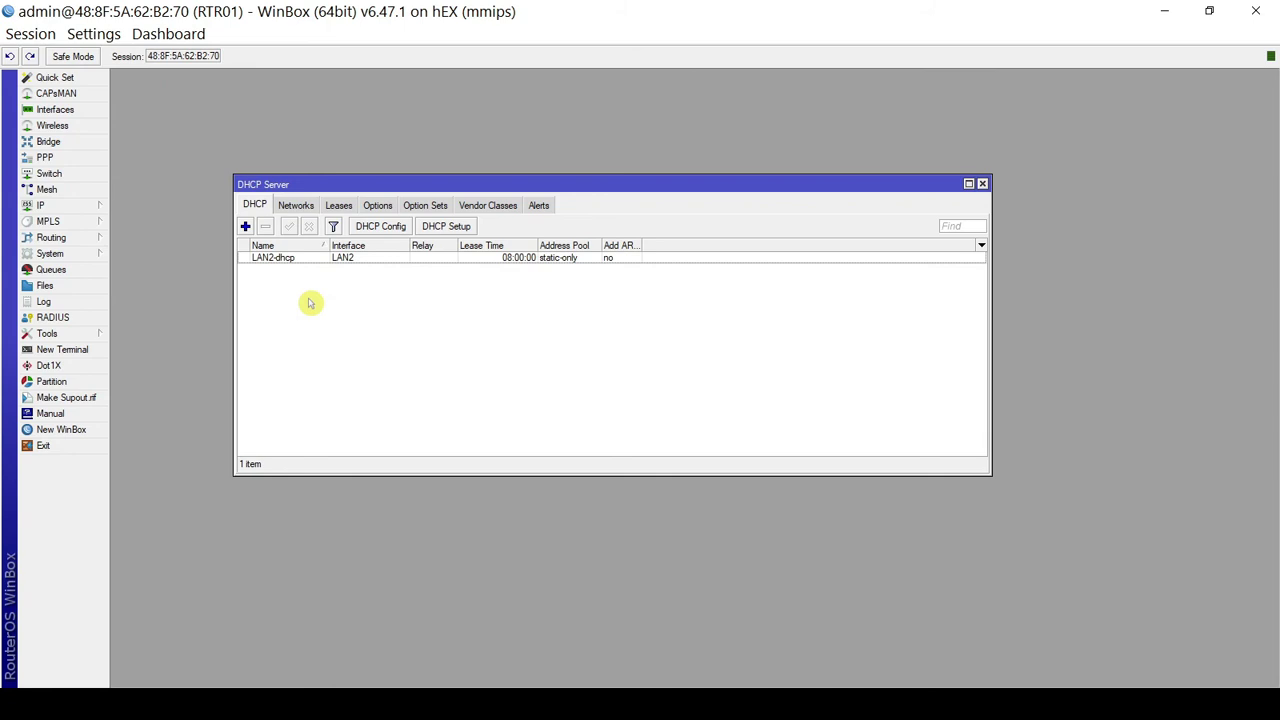
# Step: Add IP pool LAN2-pool with range 192.168.200.50-192.168.200.99 and close the pool list
pyautogui.click(73, 207)
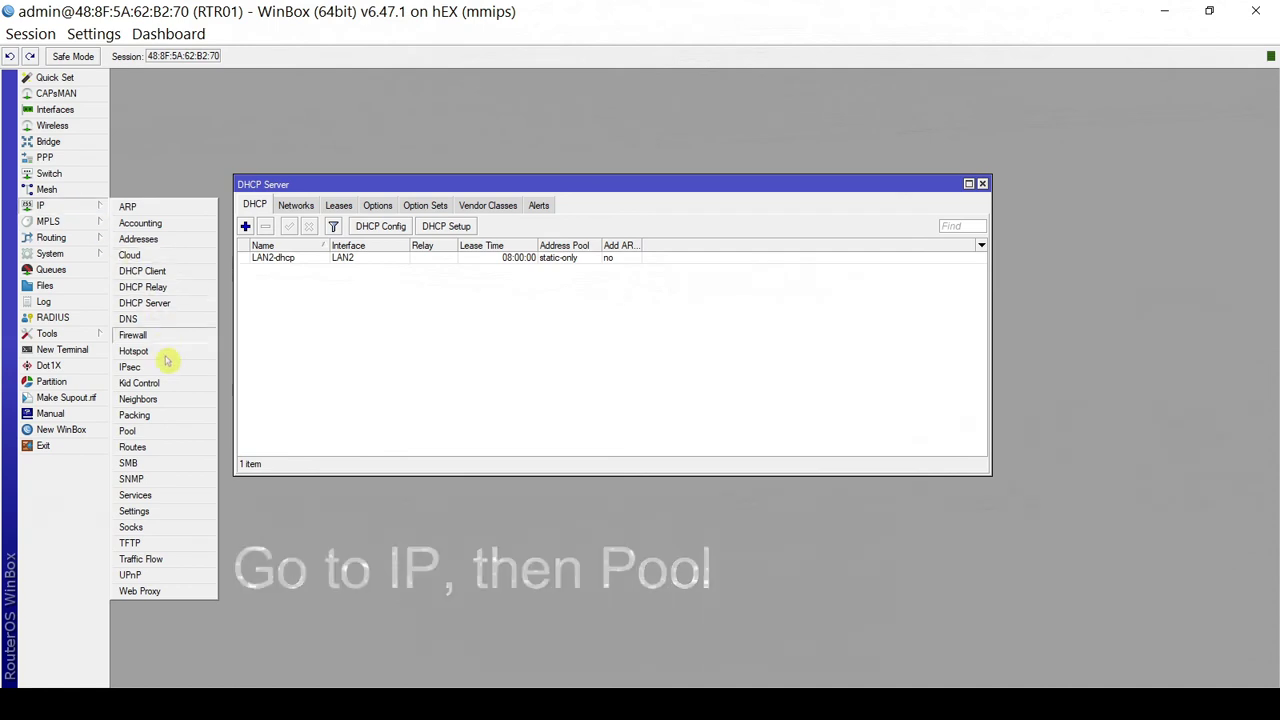
pyautogui.click(156, 432)
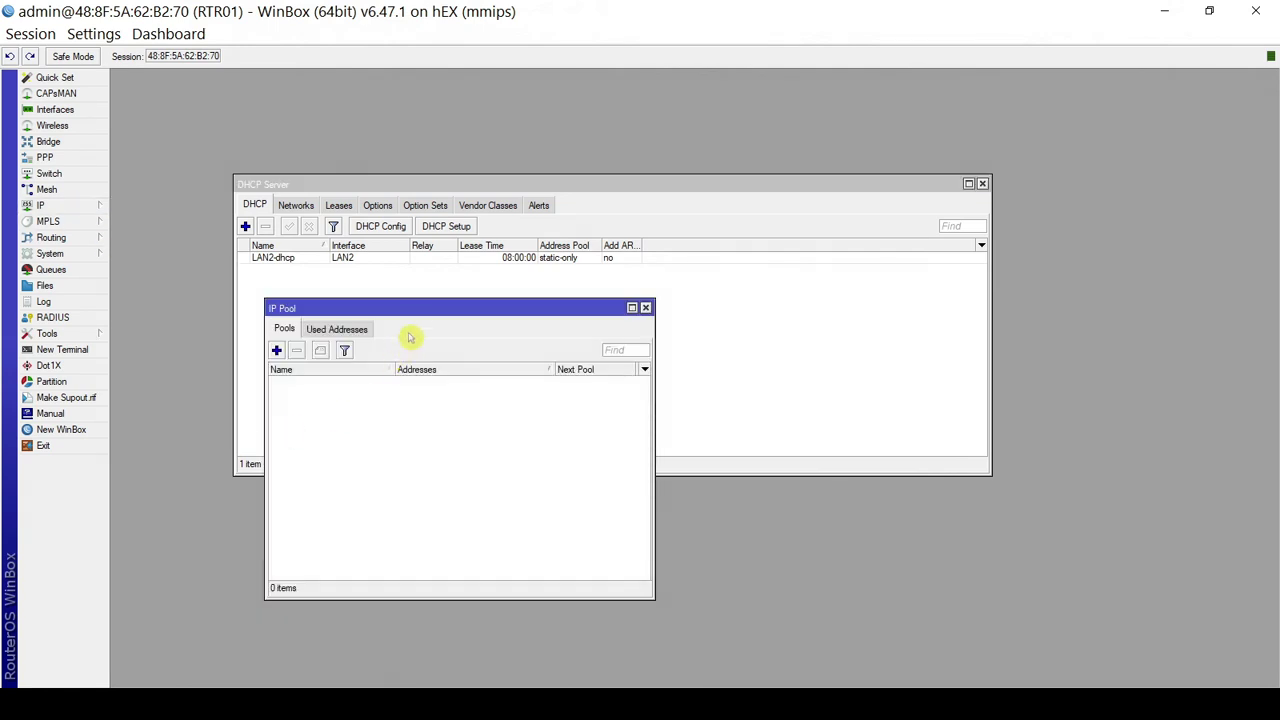
pyautogui.moveTo(416, 314); pyautogui.dragTo(481, 288)
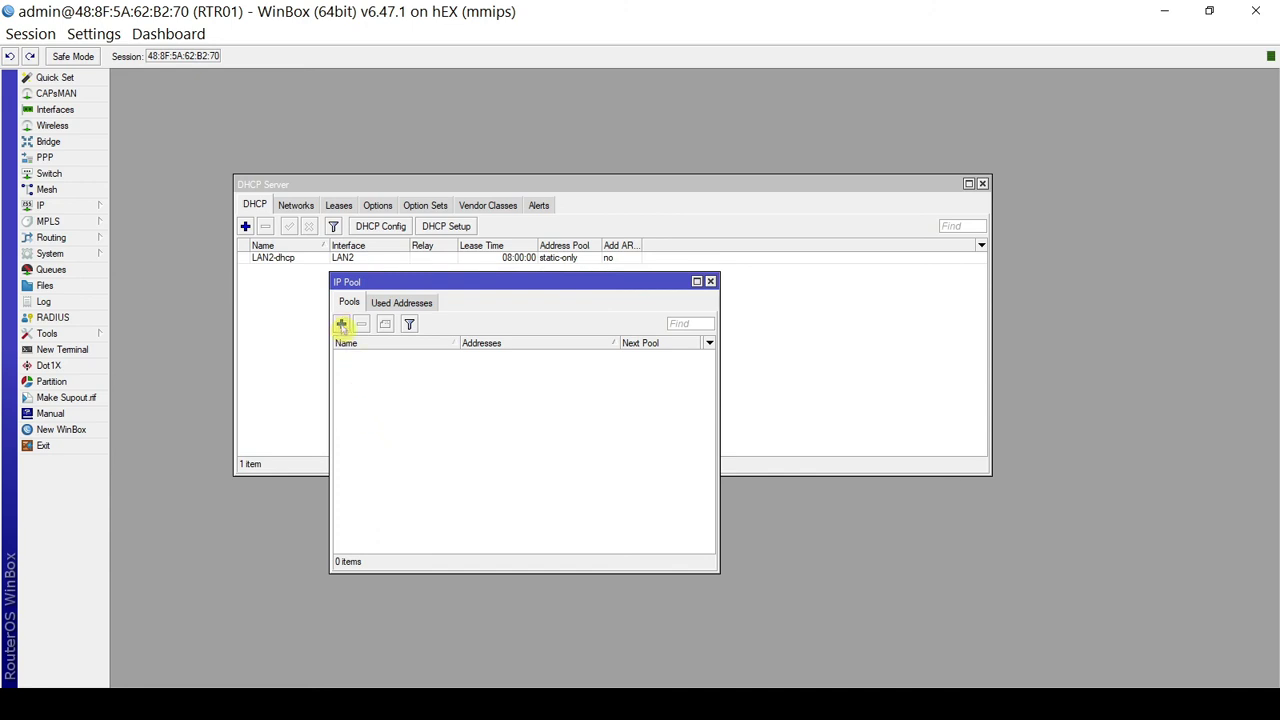
pyautogui.click(341, 325)
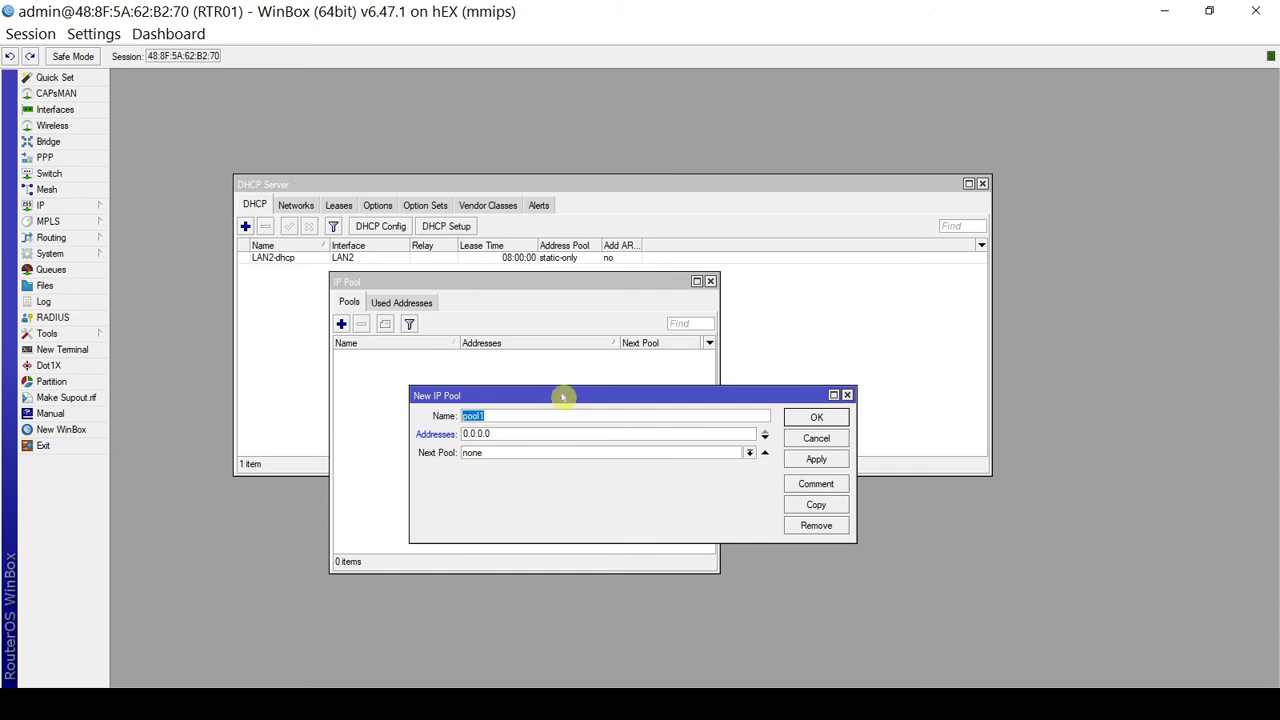
pyautogui.write('LAN2-pool')
pyautogui.doubleClick(510, 434)
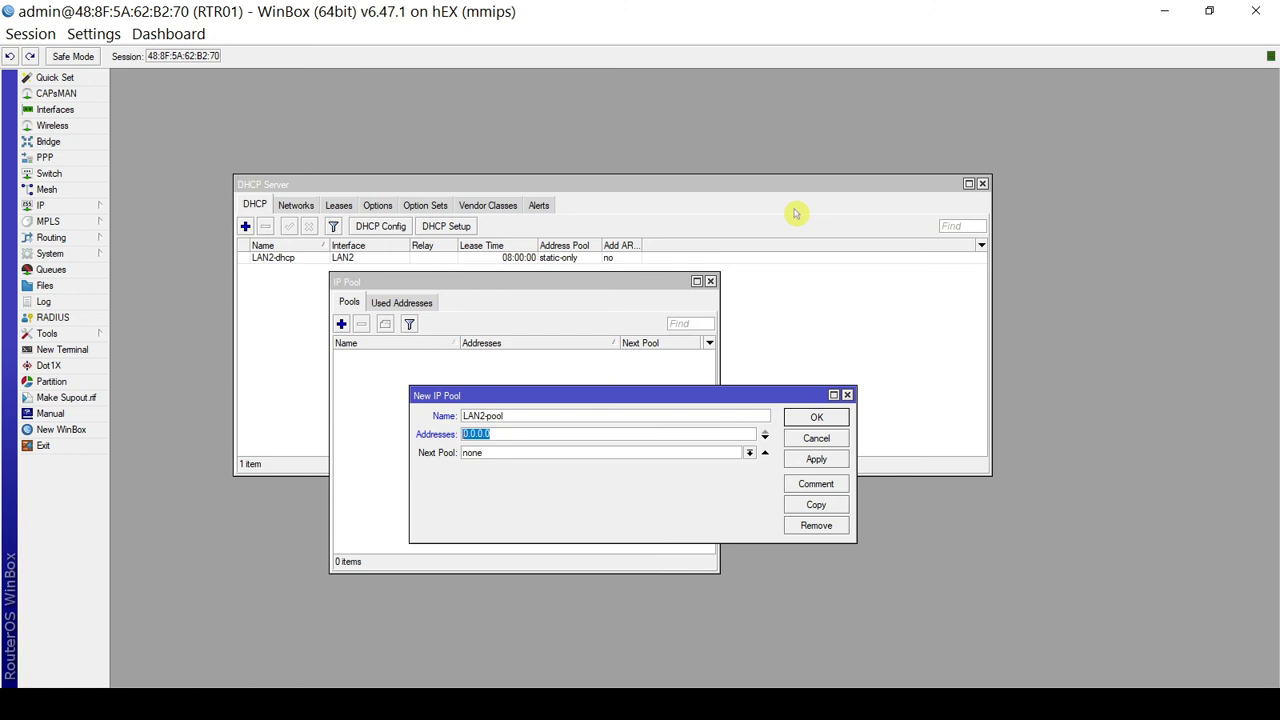
pyautogui.write('192.168.200.50-192.168.200.99')
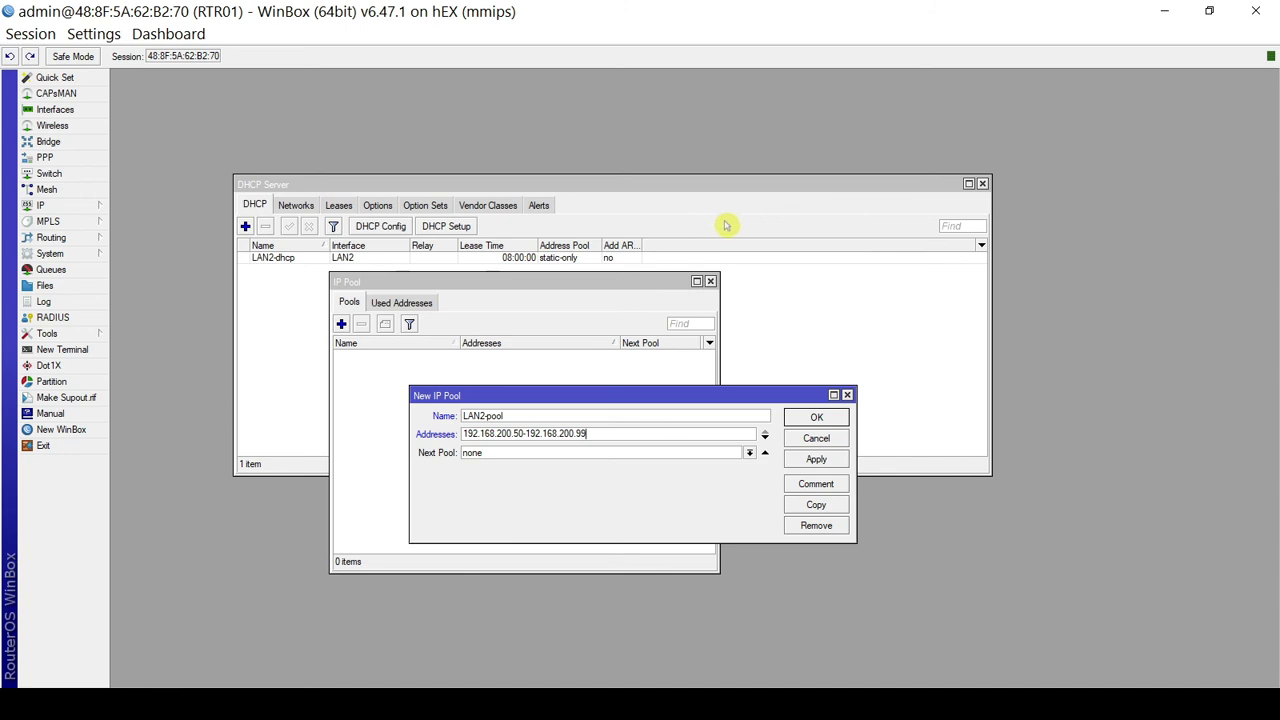
pyautogui.click(816, 460)
pyautogui.click(810, 417)
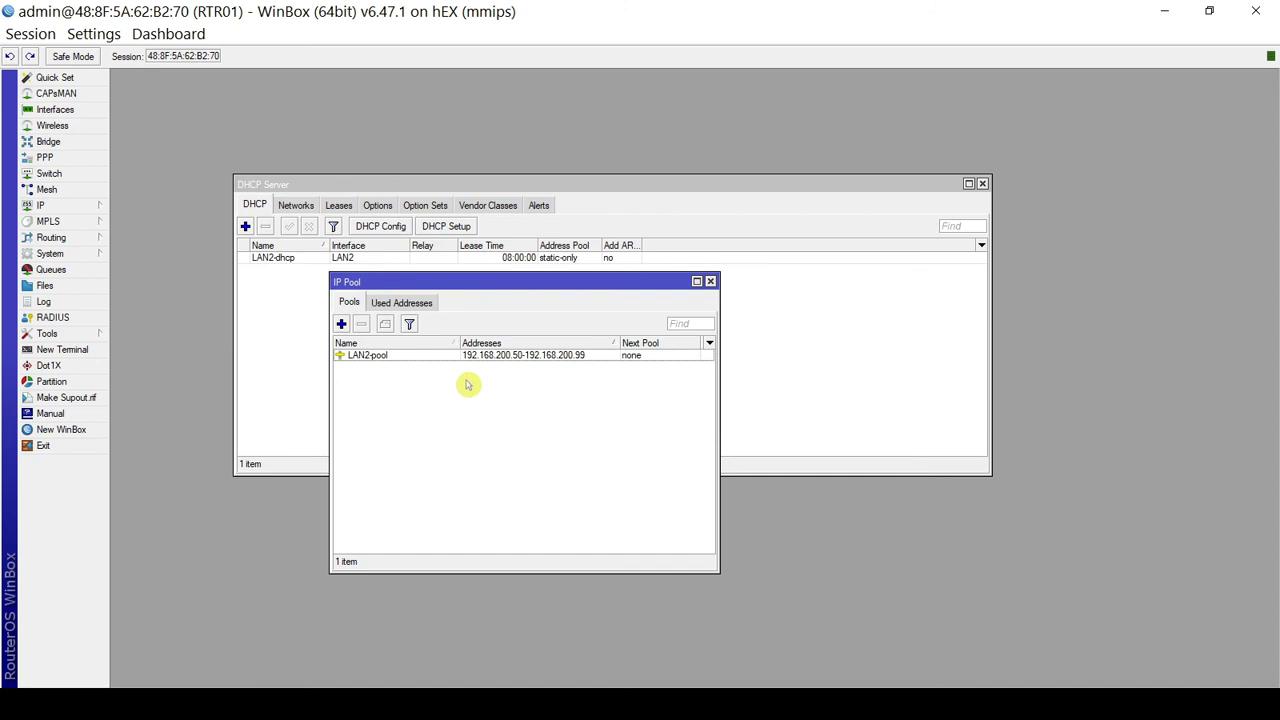
pyautogui.click(710, 282)
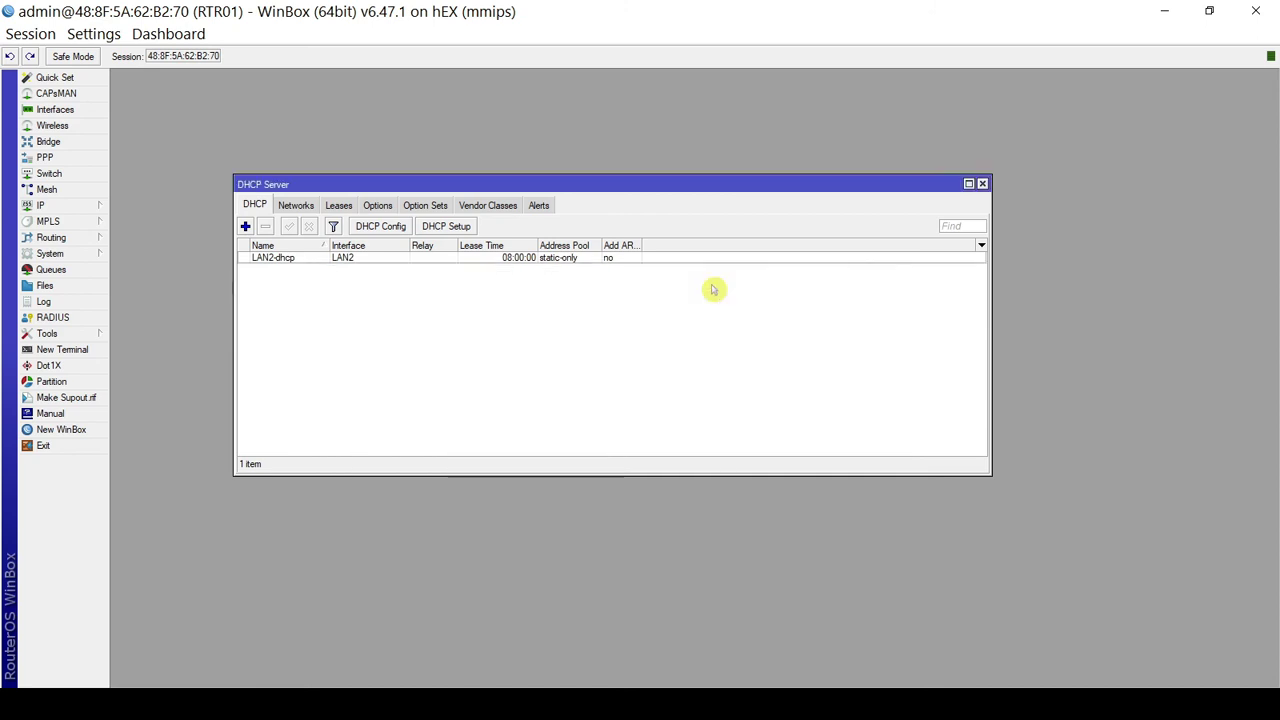
# Step: Switch the LAN2-dhcp server's address pool from static-only to LAN2-pool
pyautogui.doubleClick(275, 258)
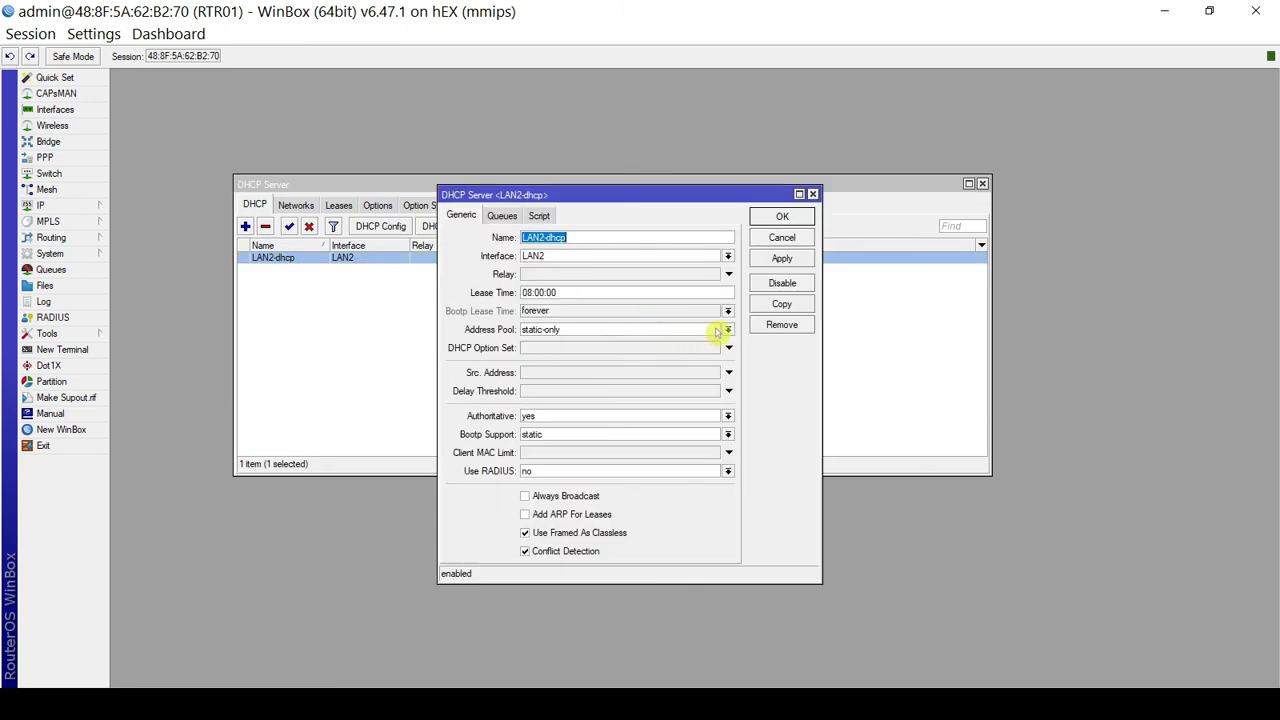
pyautogui.click(726, 330)
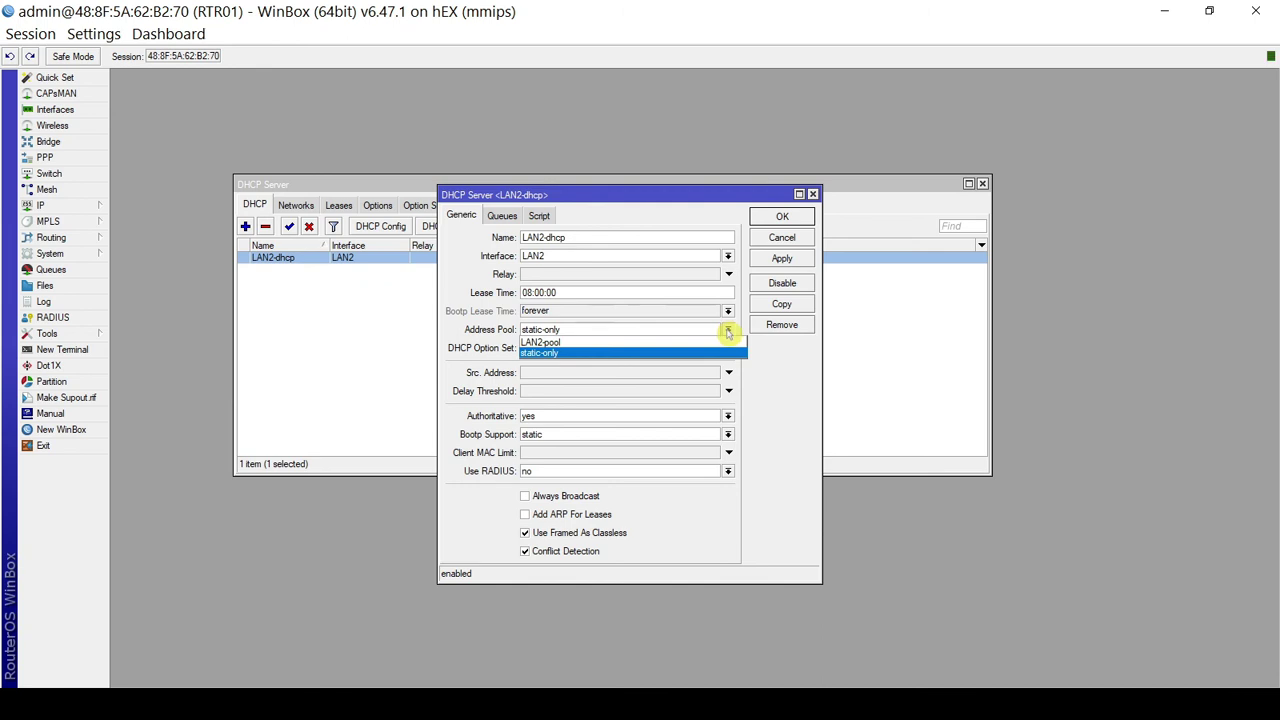
pyautogui.click(579, 343)
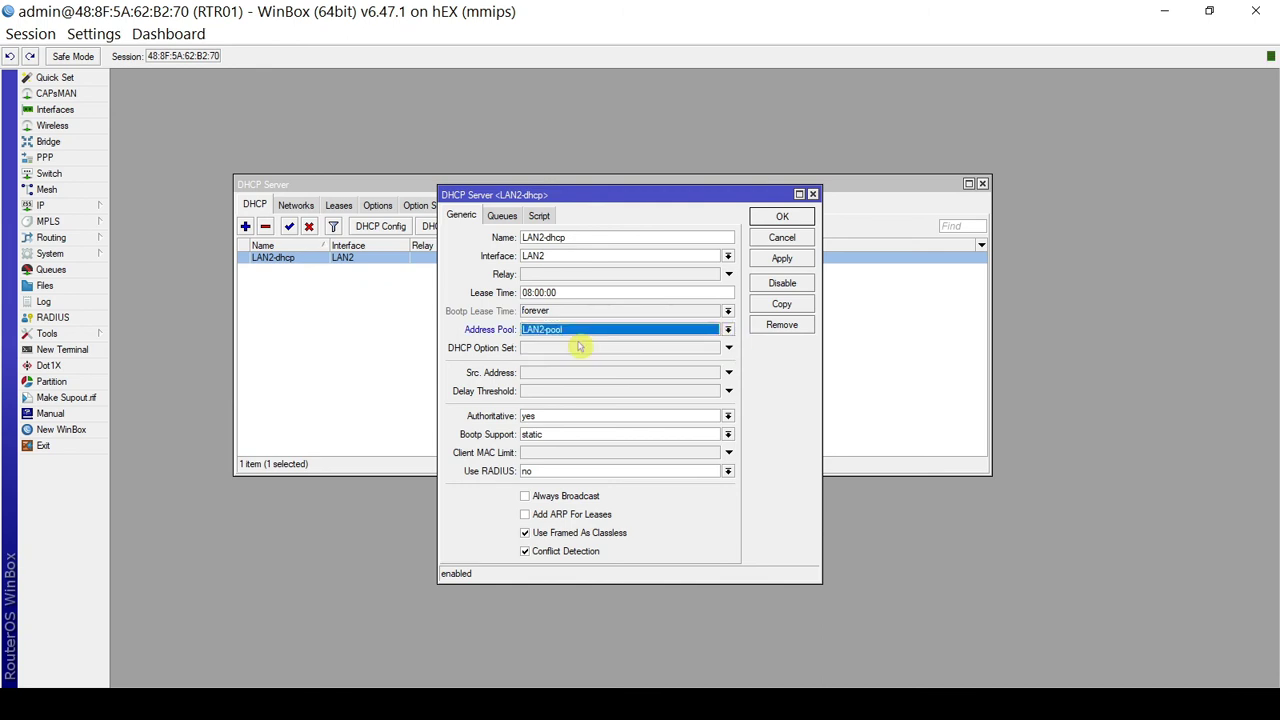
pyautogui.click(785, 259)
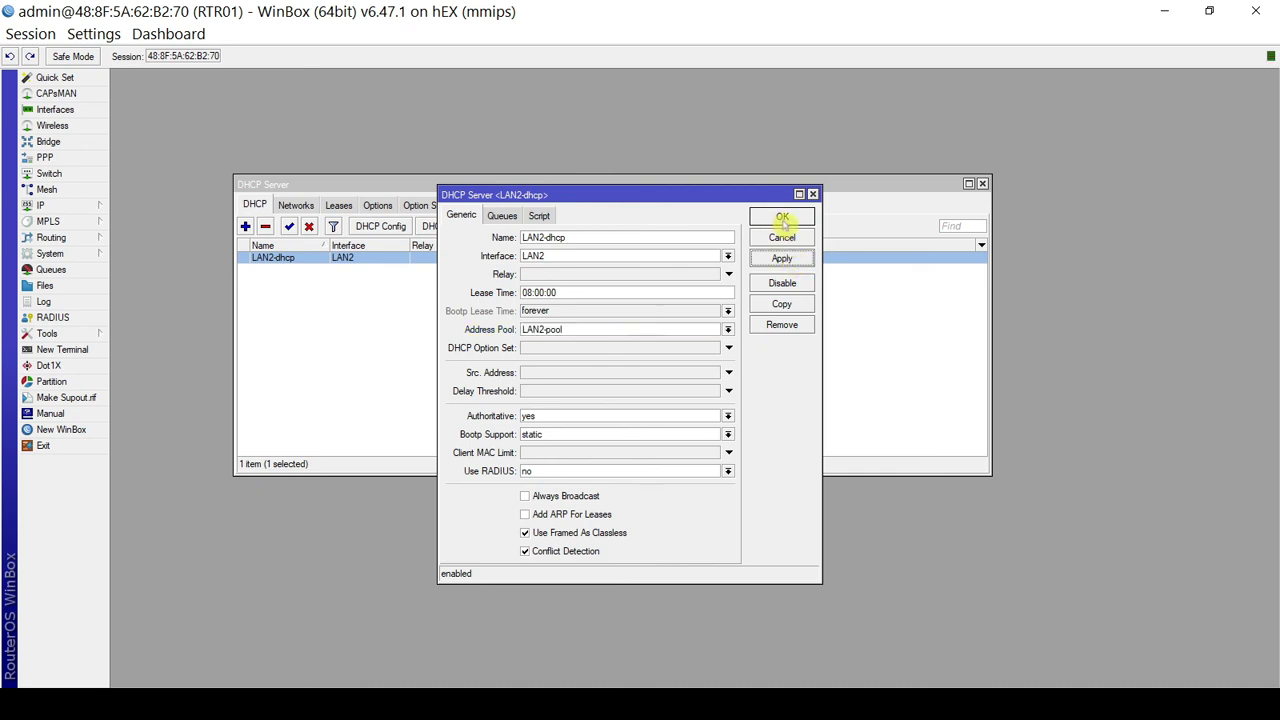
pyautogui.click(783, 218)
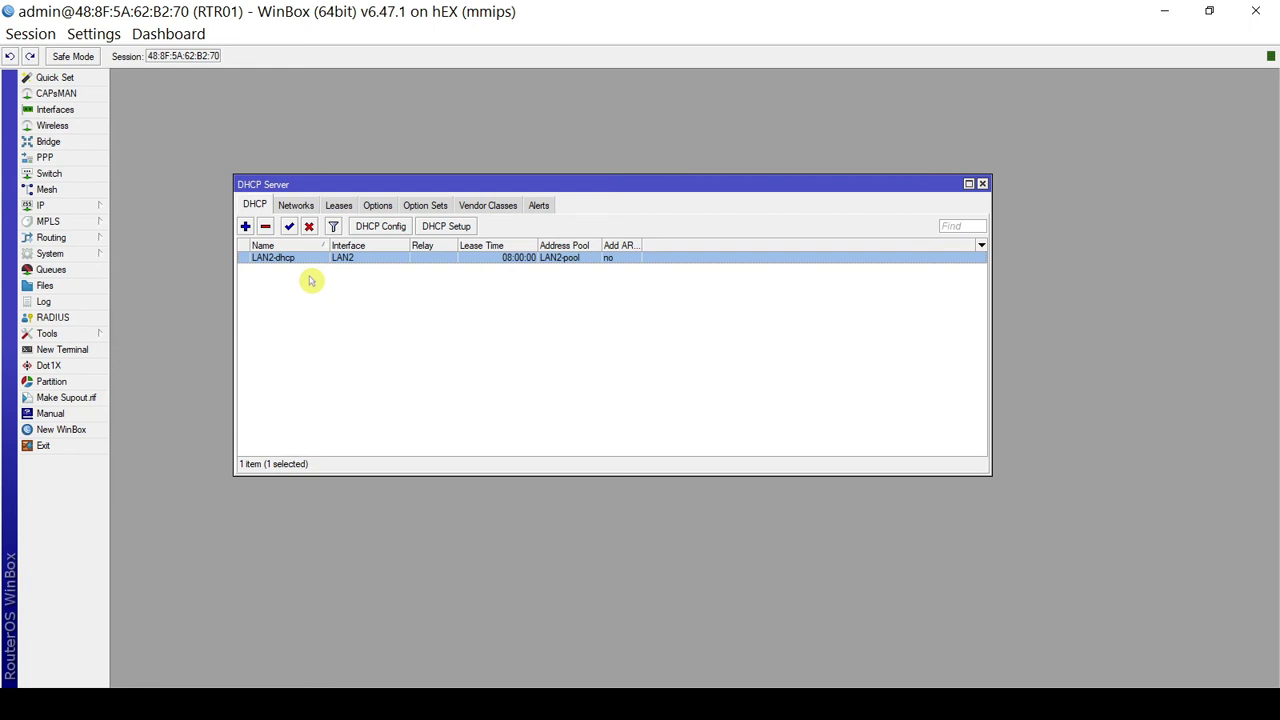
# Step: Add a DHCP network with address 192.168.200.0/24 and gateway 192.168.200.1
pyautogui.click(297, 206)
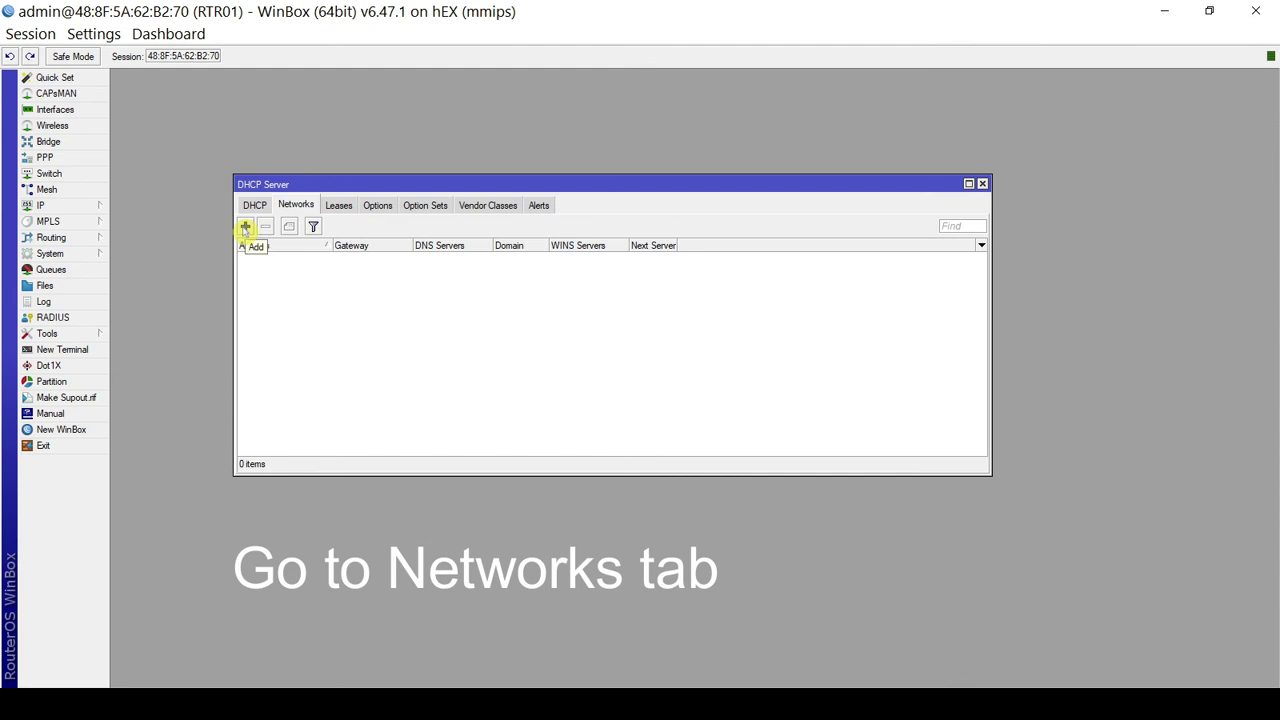
pyautogui.click(245, 228)
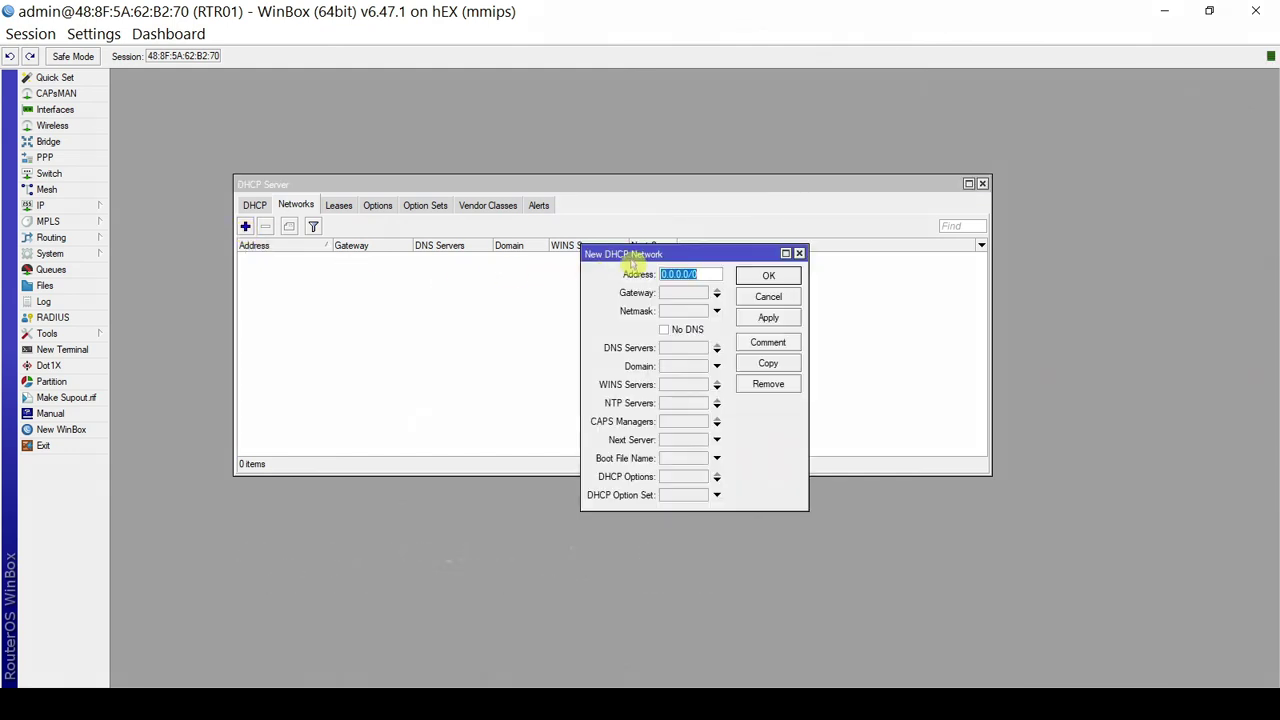
pyautogui.moveTo(643, 258); pyautogui.dragTo(506, 266)
pyautogui.write('192.168')
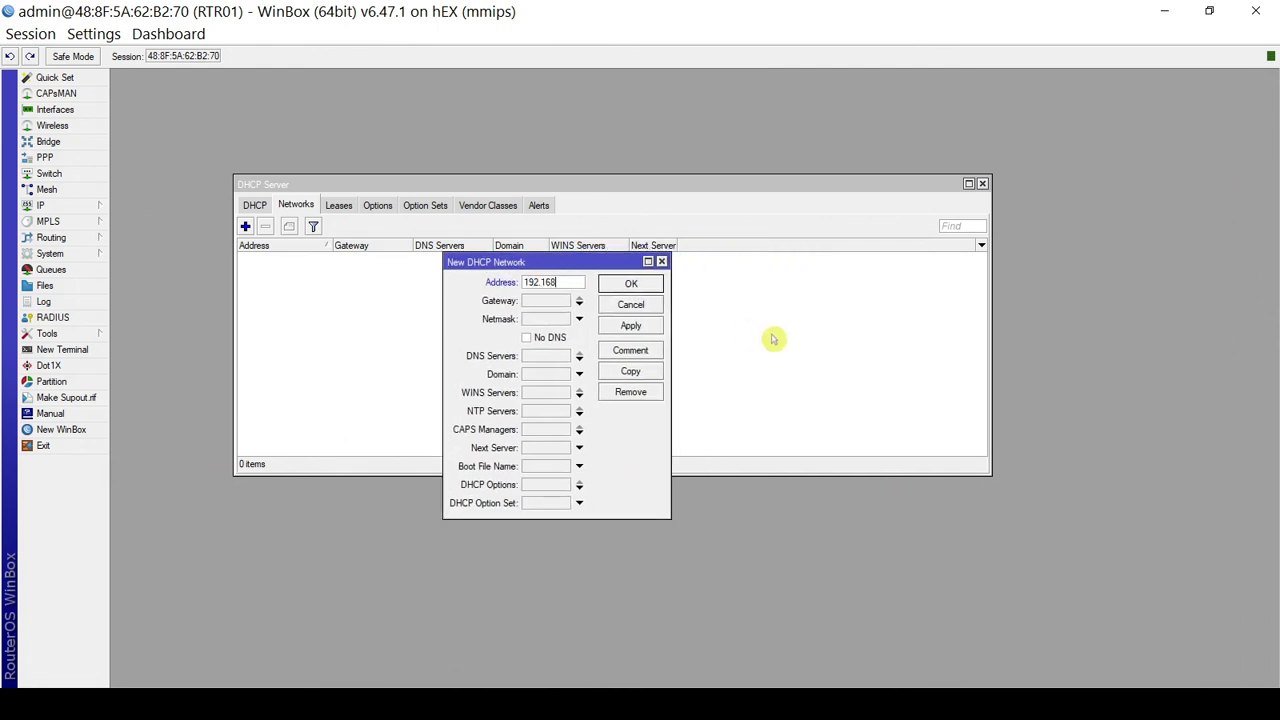
pyautogui.write('.200.0/24')
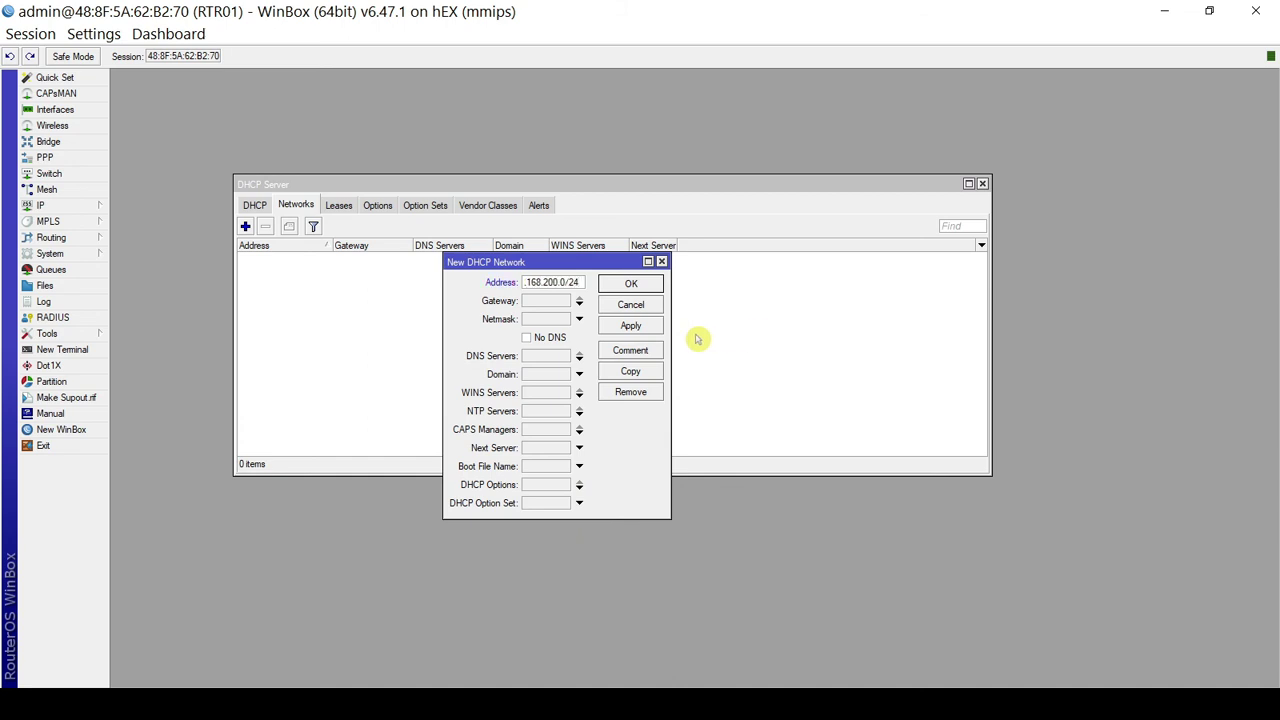
pyautogui.moveTo(672, 333); pyautogui.dragTo(777, 333)
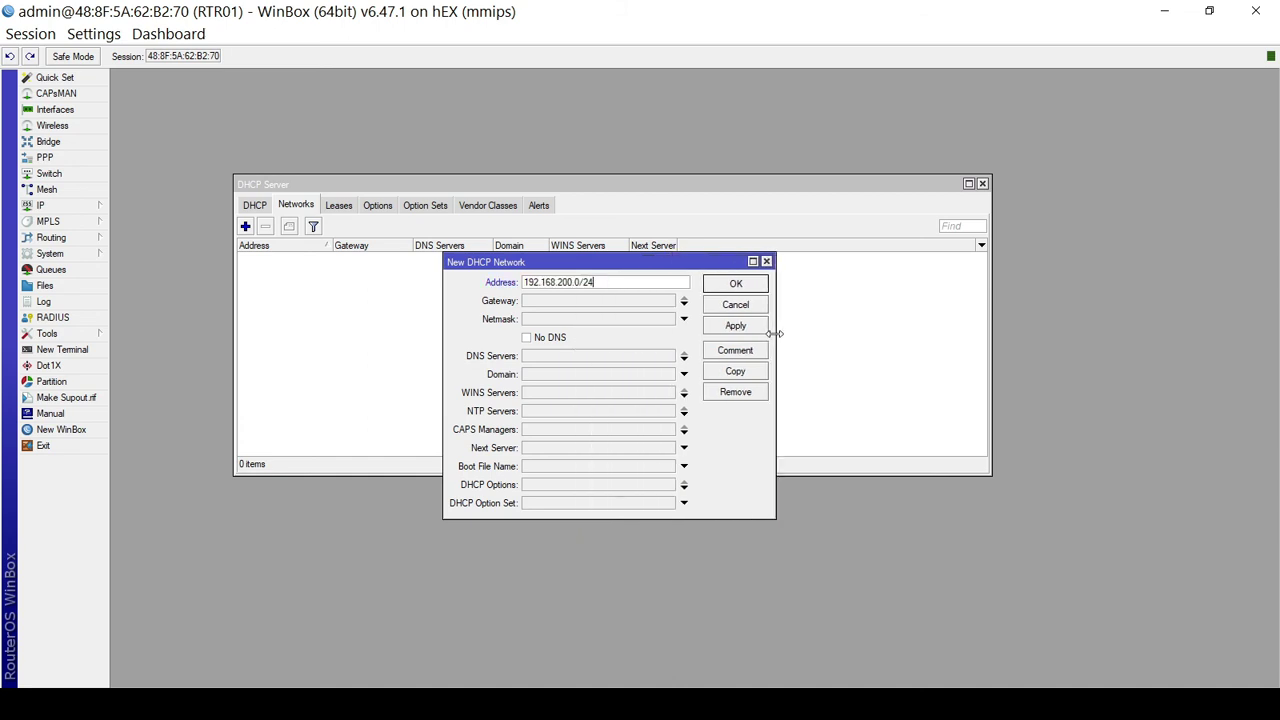
pyautogui.click(668, 302)
pyautogui.click(605, 299)
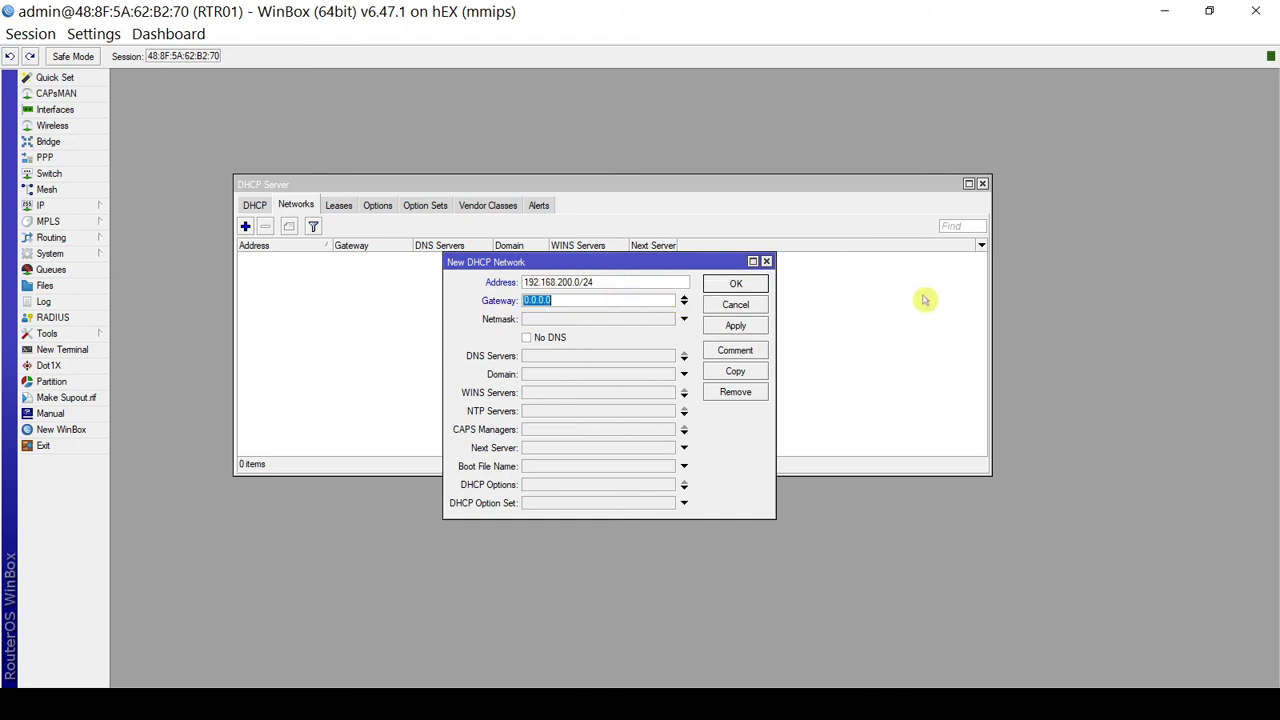
pyautogui.write('192.168.200.1')
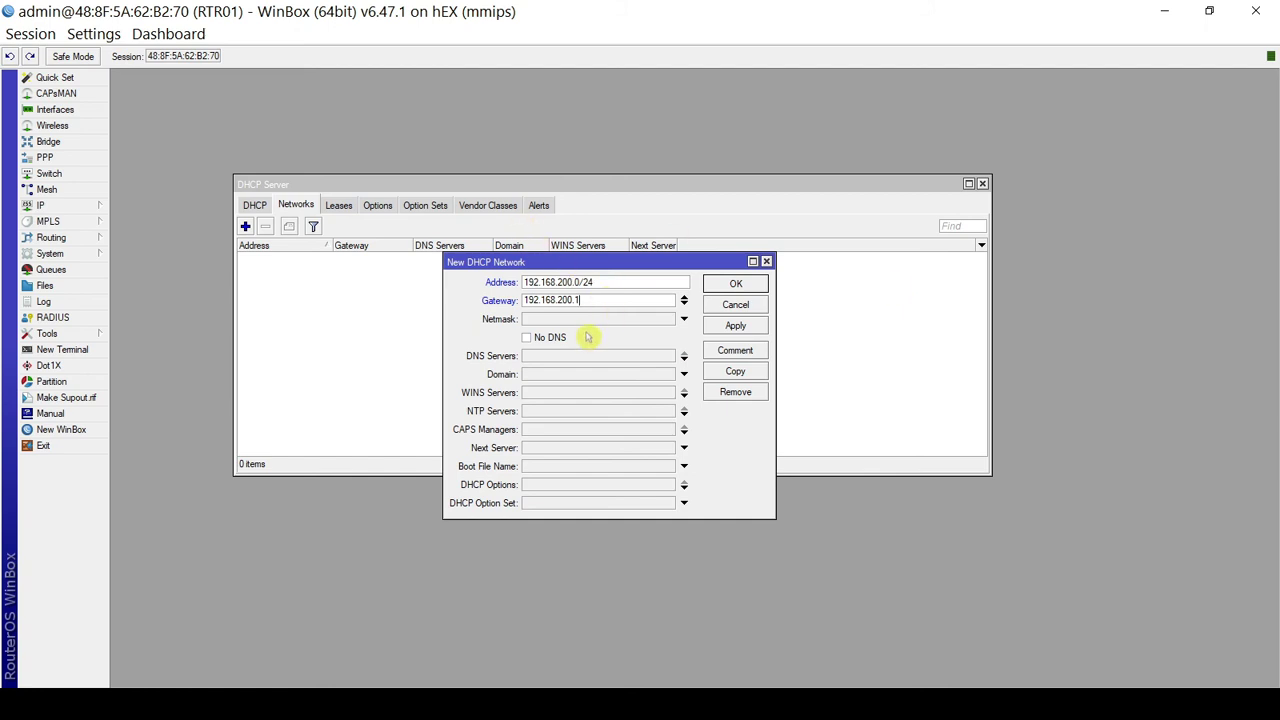
pyautogui.click(588, 284)
pyautogui.write('/')
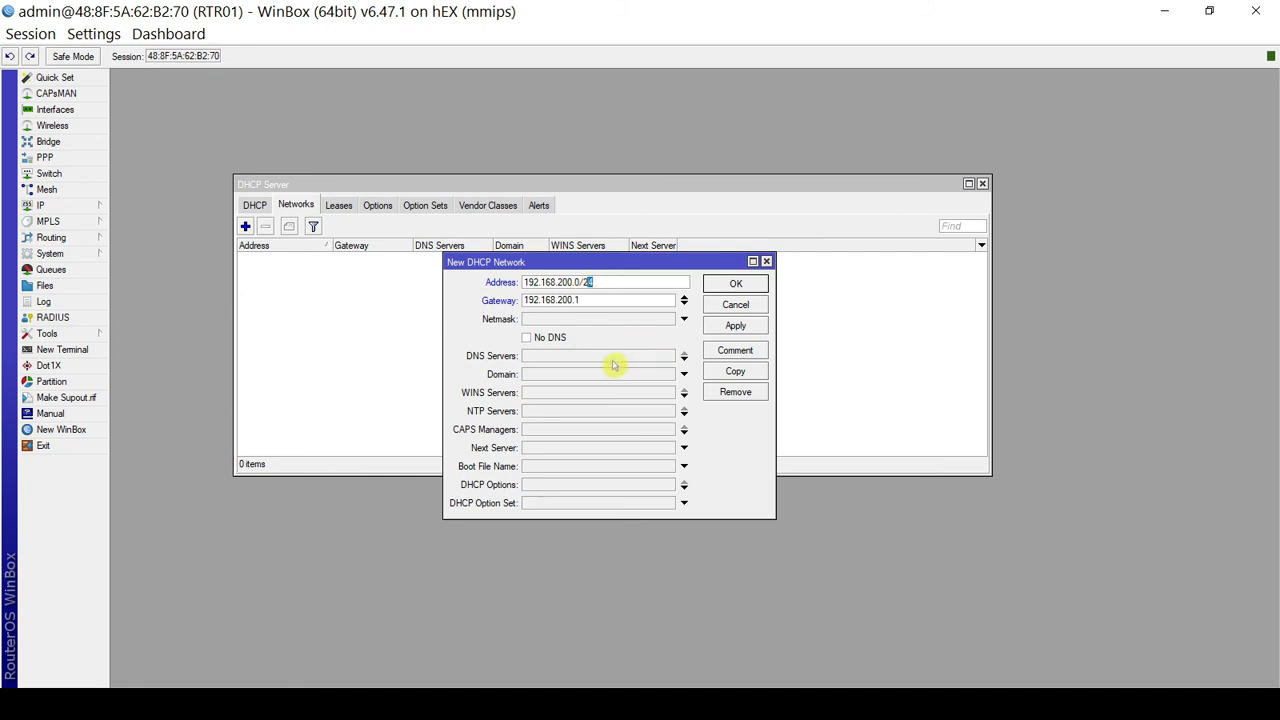
# Step: Give the new network DNS servers 8.8.8.8 and 9.9.9.9 and save it
pyautogui.click(614, 358)
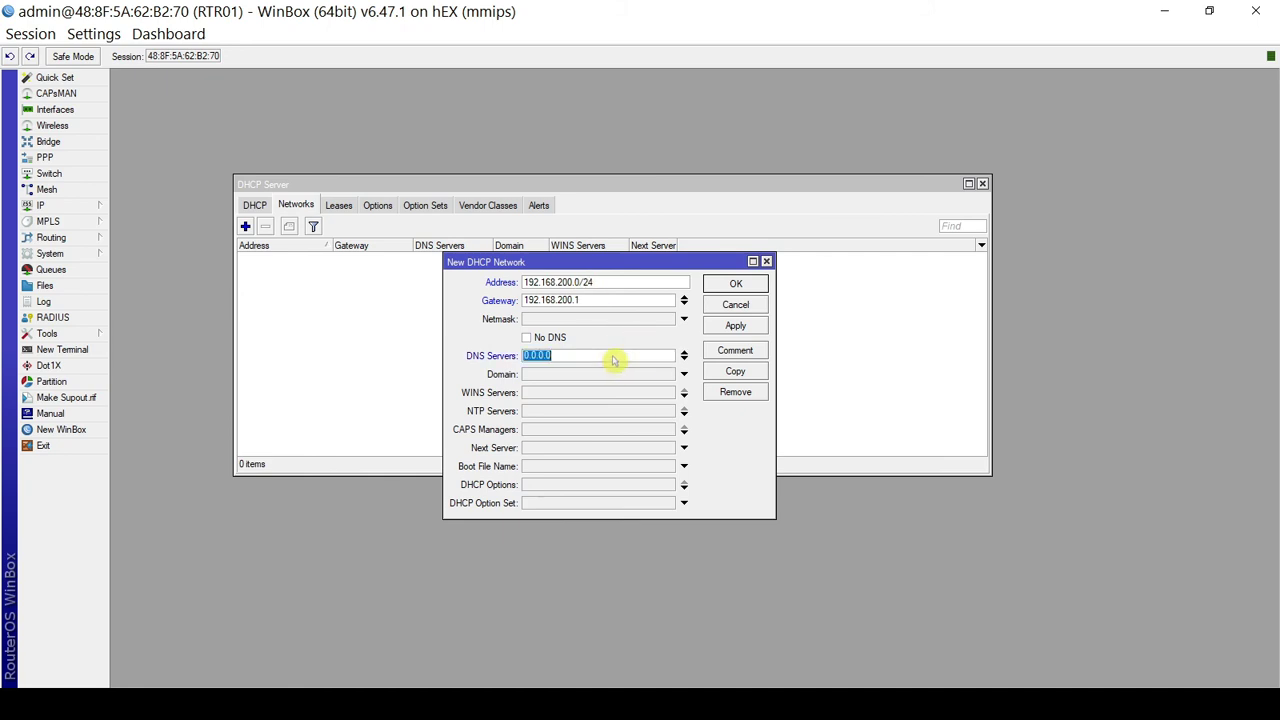
pyautogui.write('8.8.8.8')
pyautogui.click(685, 359)
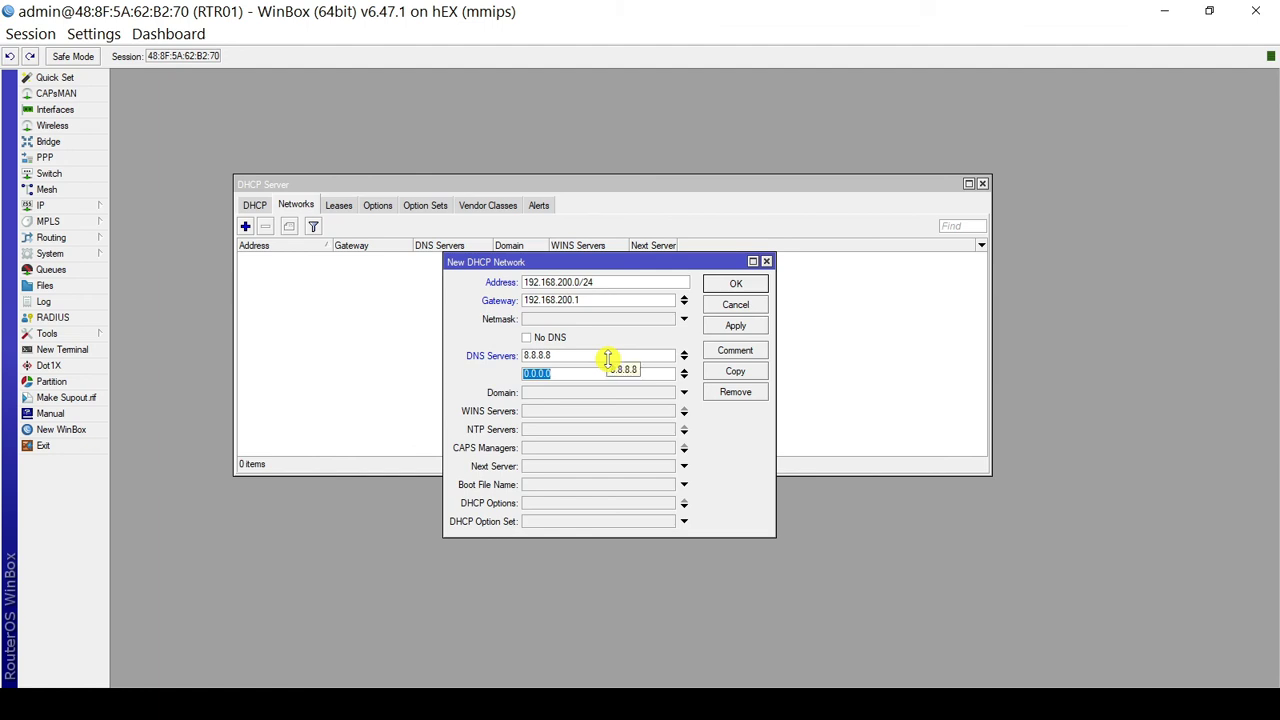
pyautogui.write('9.9.9.9')
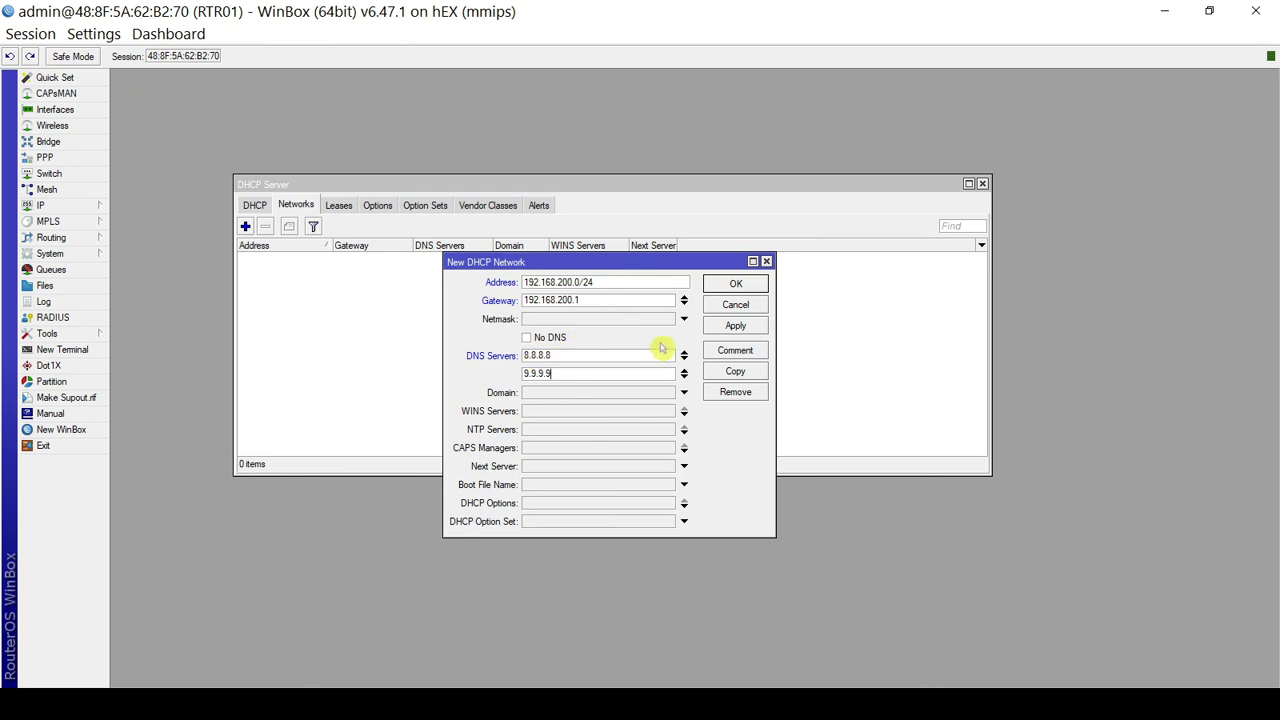
pyautogui.click(736, 326)
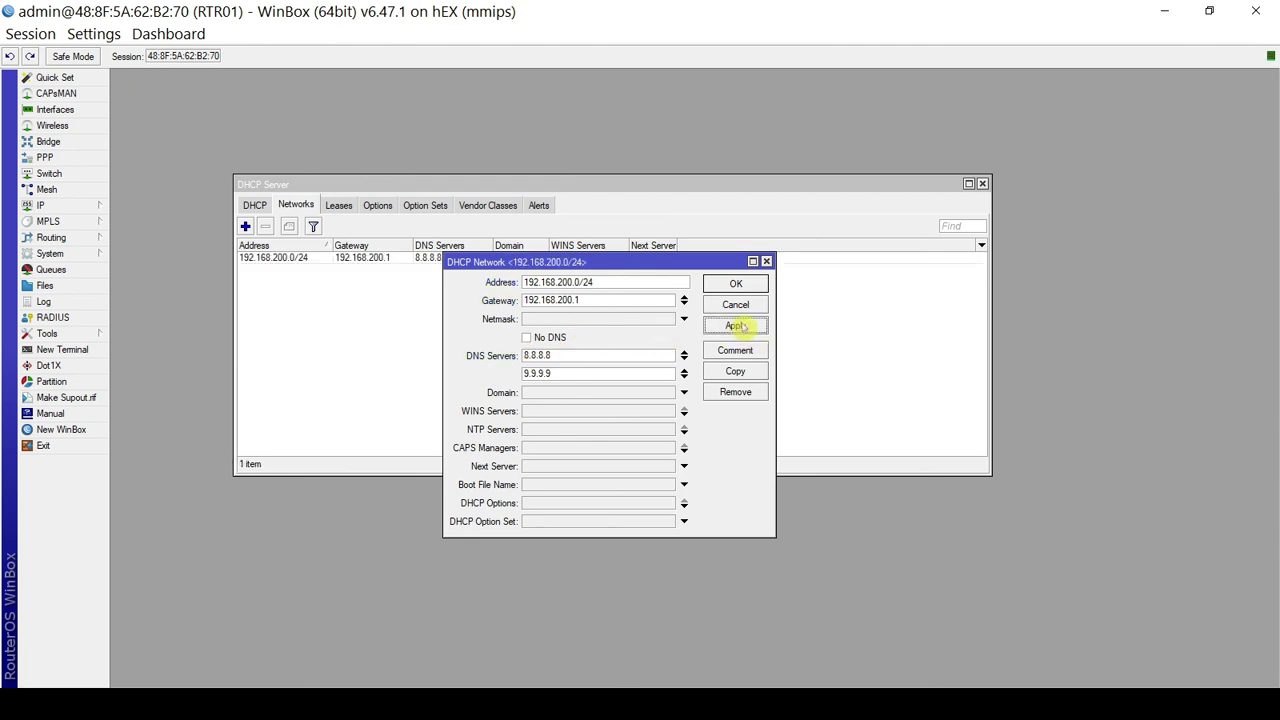
pyautogui.click(750, 285)
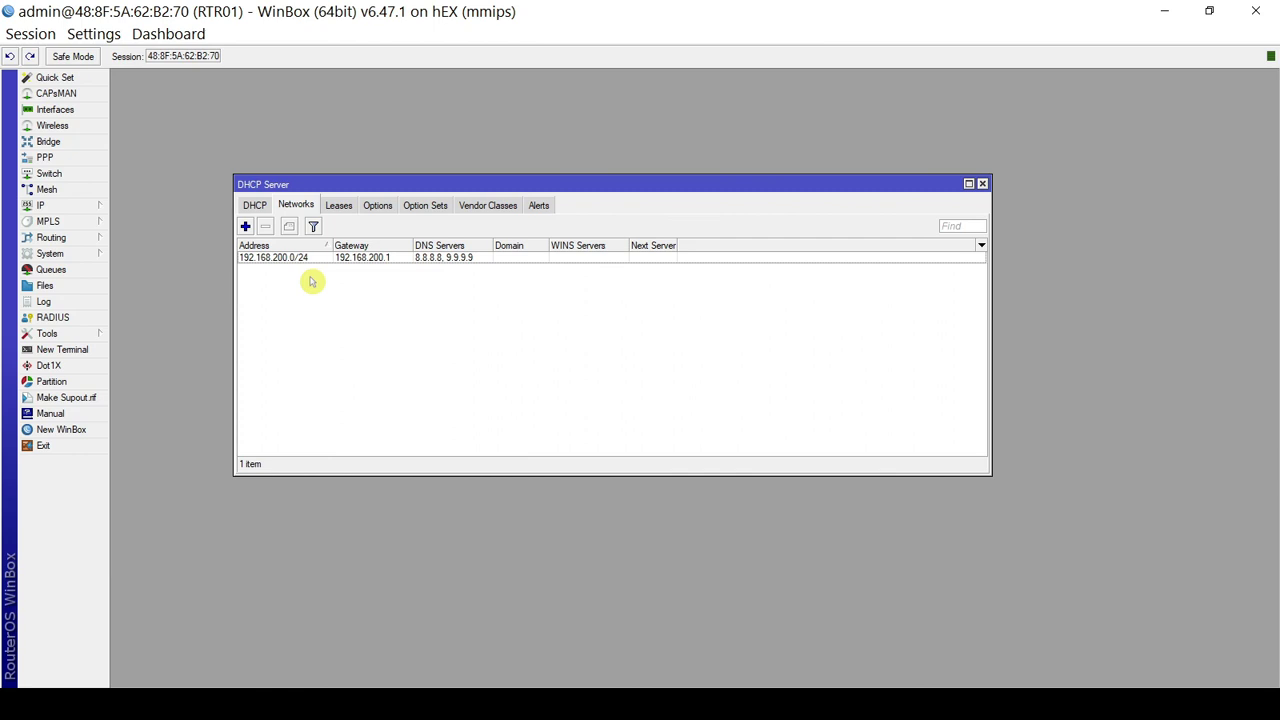
# Step: Show the DHCP leases with host MW305R dynamically bound to 192.168.200.99 via LAN2-dhcp
pyautogui.click(340, 208)
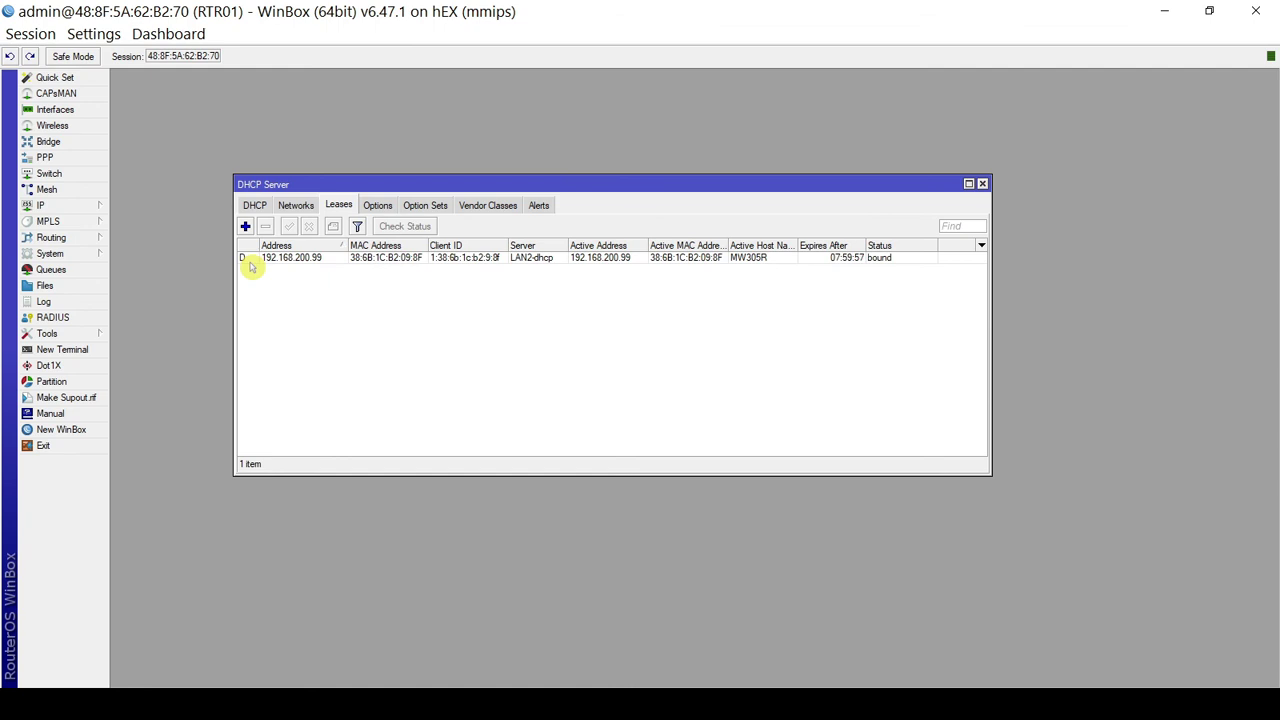
pyautogui.moveTo(252, 267)
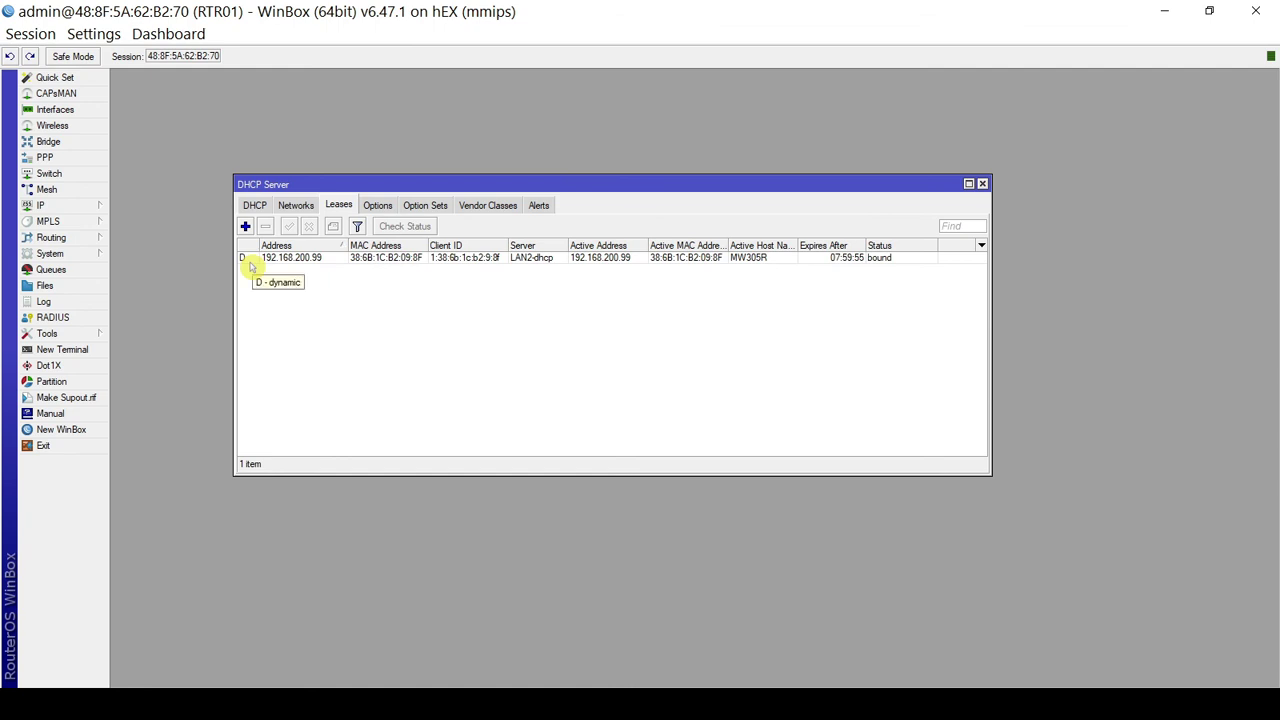